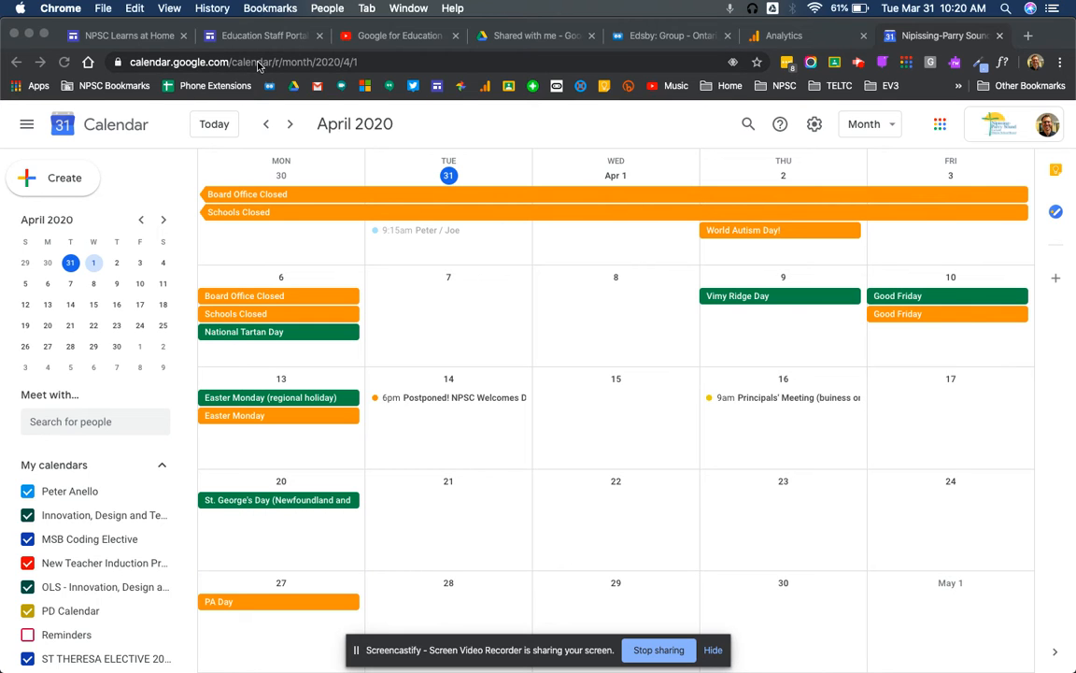
click(941, 123)
click(942, 126)
click(942, 127)
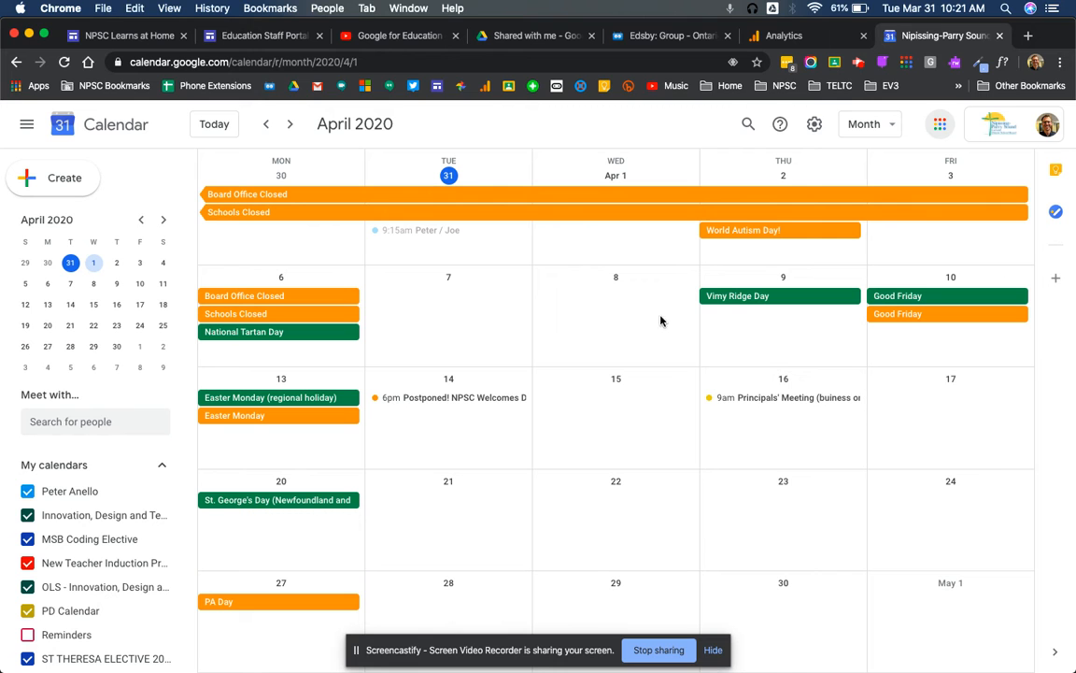
Step: Start an entry on April 1, 2020 titled "Guidance meeting with Mr. C" and make it an appointment-slots entry
click(612, 236)
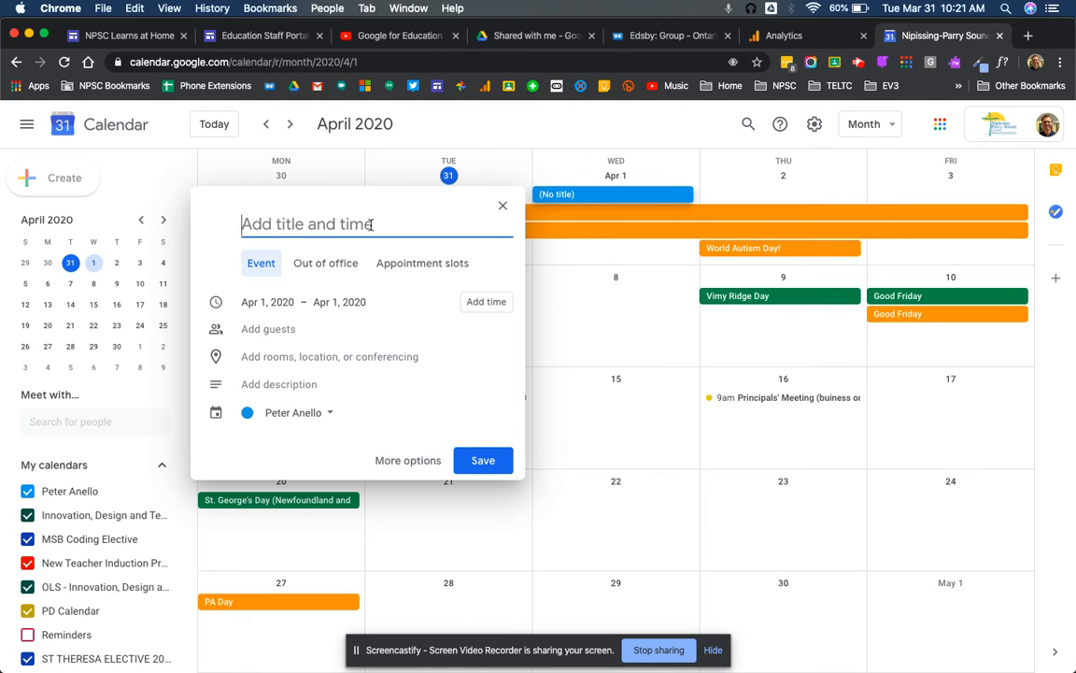
text(Guidance meetings)
key(BackSpace)
text(w)
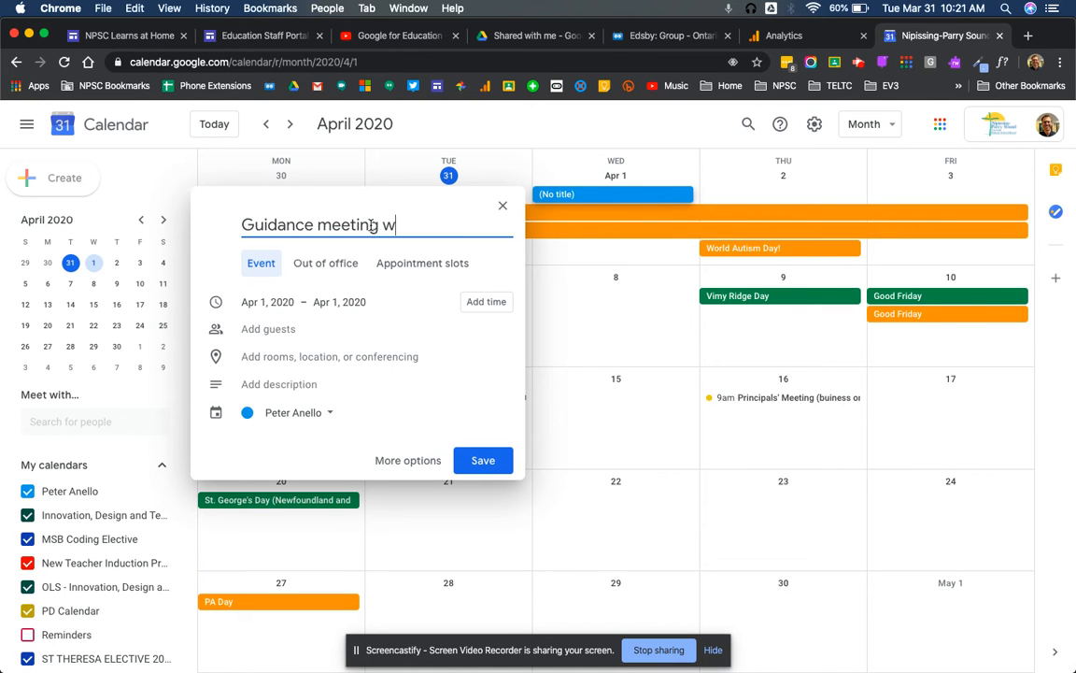
text(ith Mr. C)
click(460, 265)
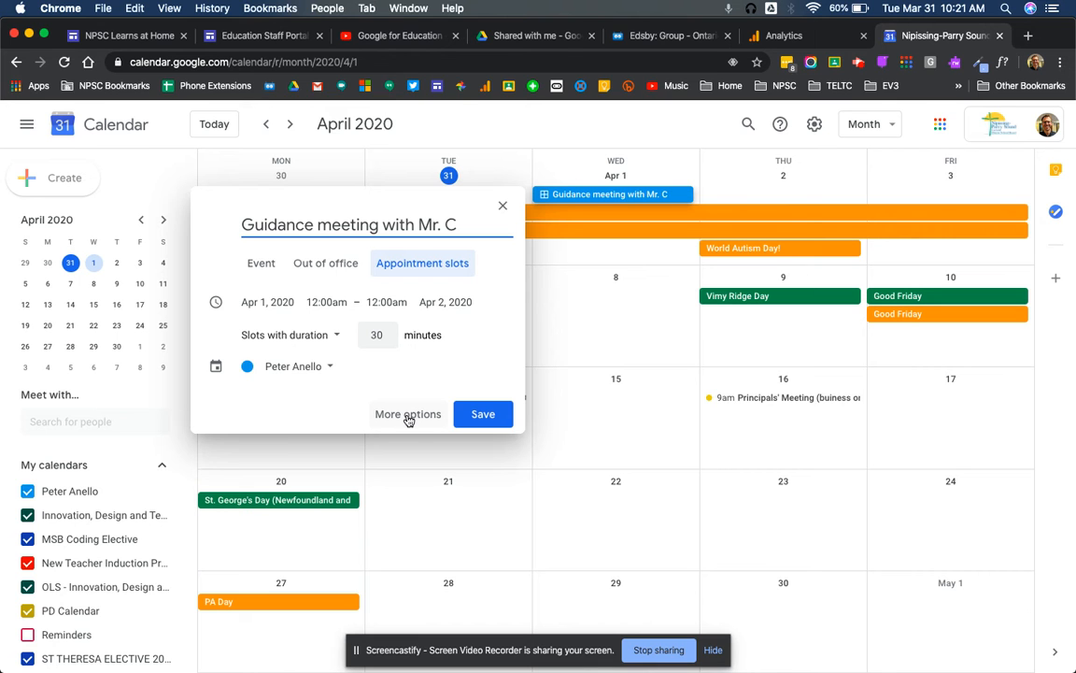
Step: In the full event editor, set the appointment slots to run 8:30am to 3:00pm on Apr 1, 2020, and save them
click(409, 416)
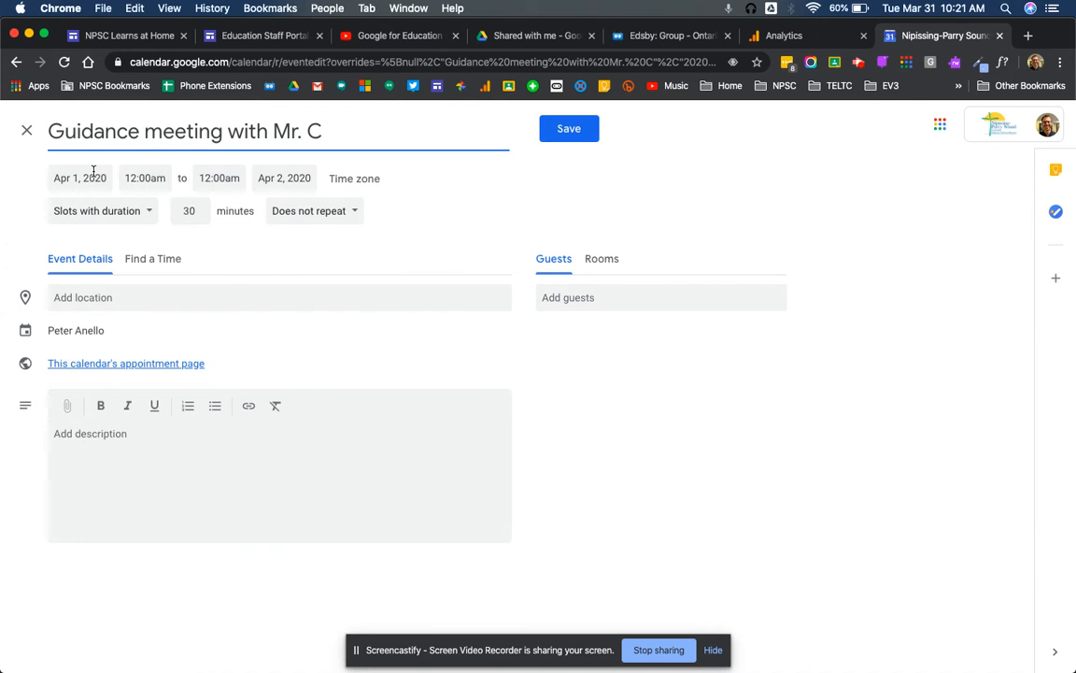
click(93, 175)
click(145, 178)
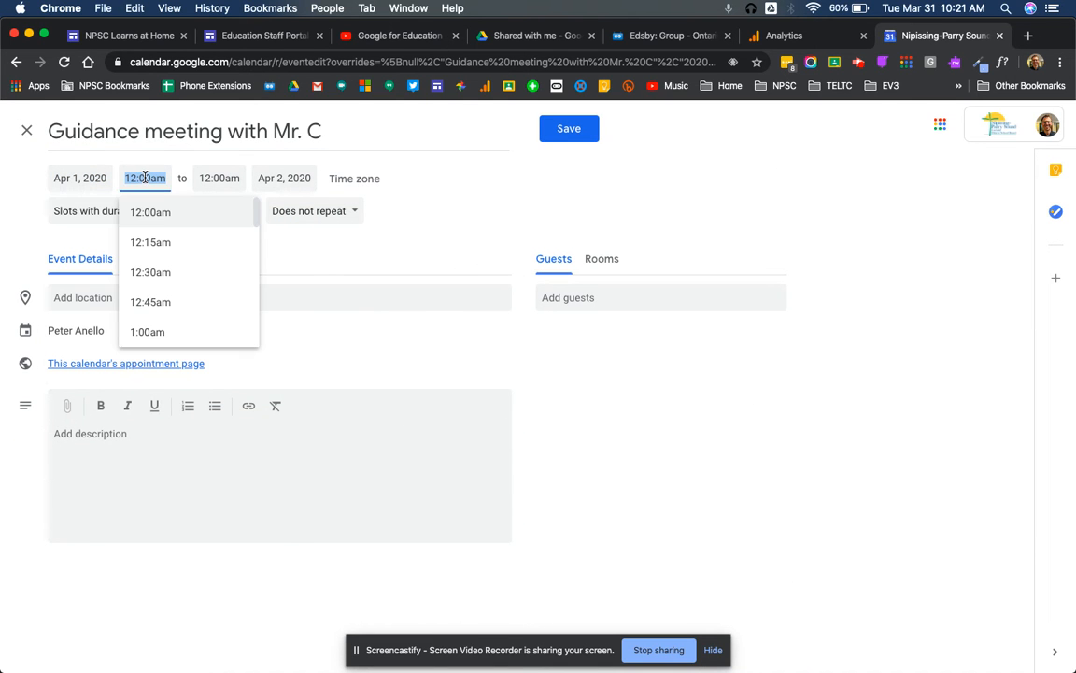
text(830)
key(Tab)
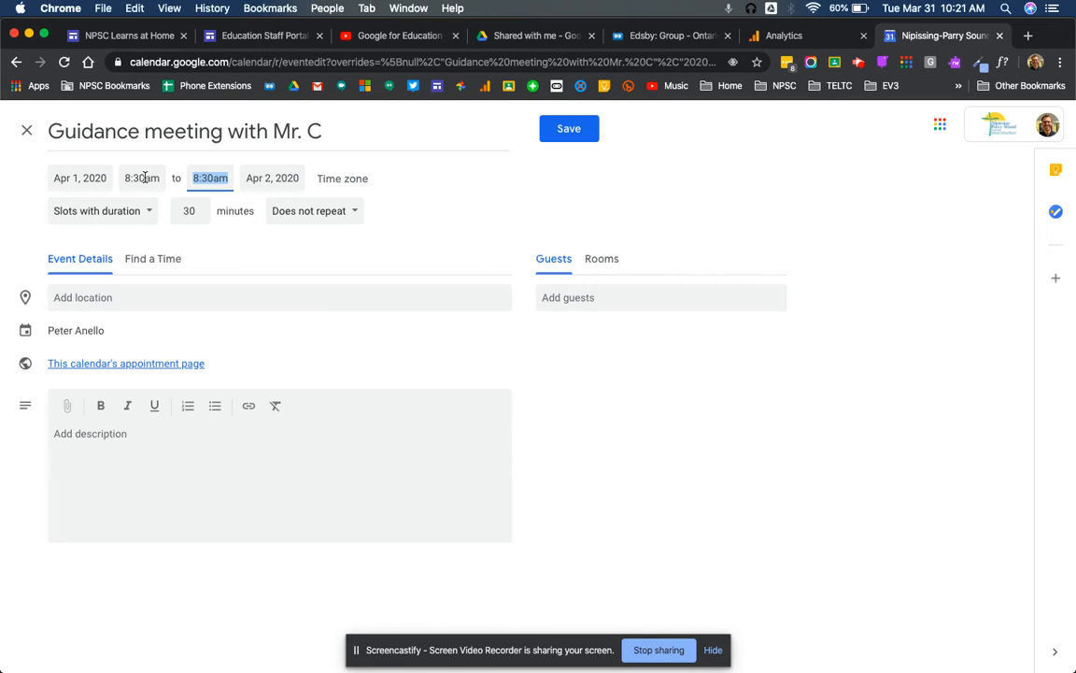
text(300)
key(Tab)
click(273, 179)
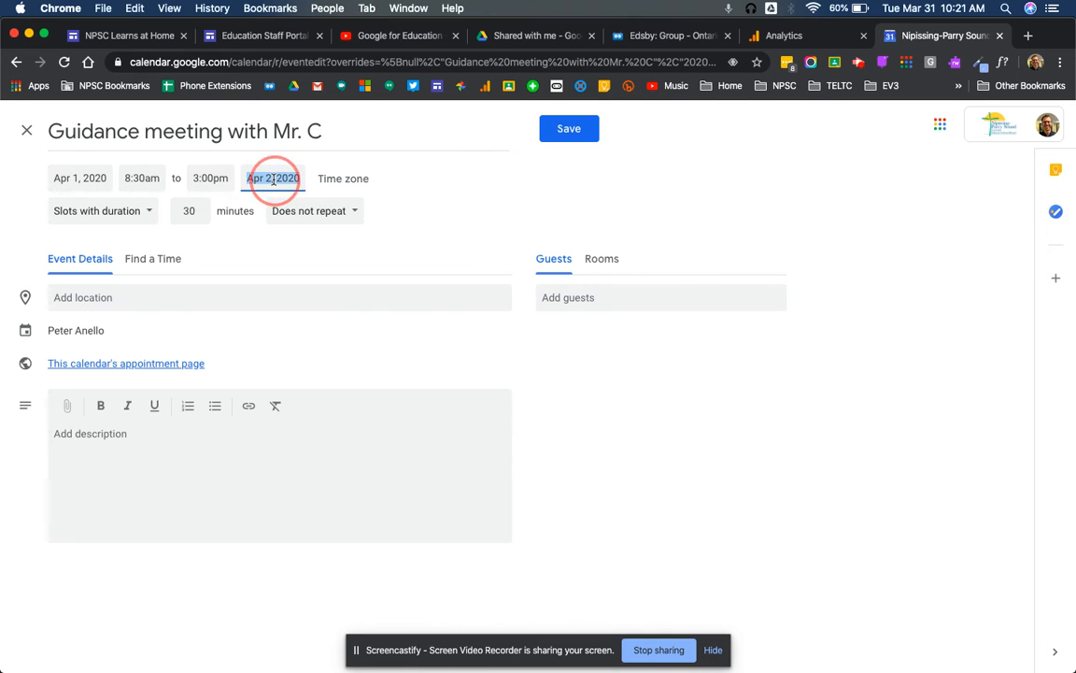
click(349, 252)
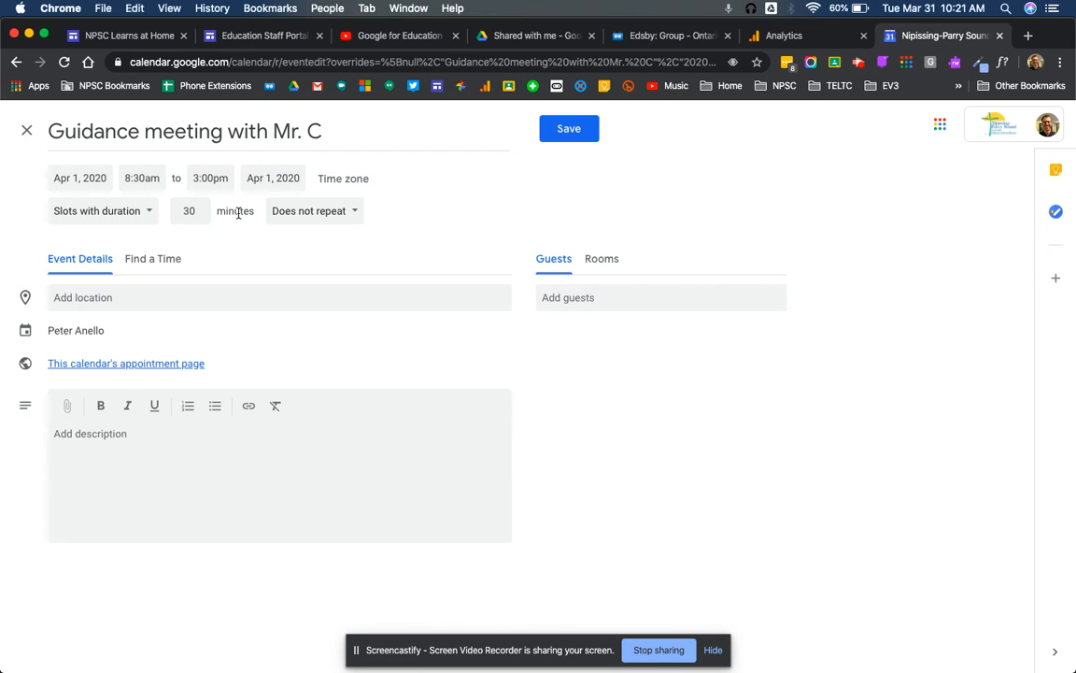
click(585, 131)
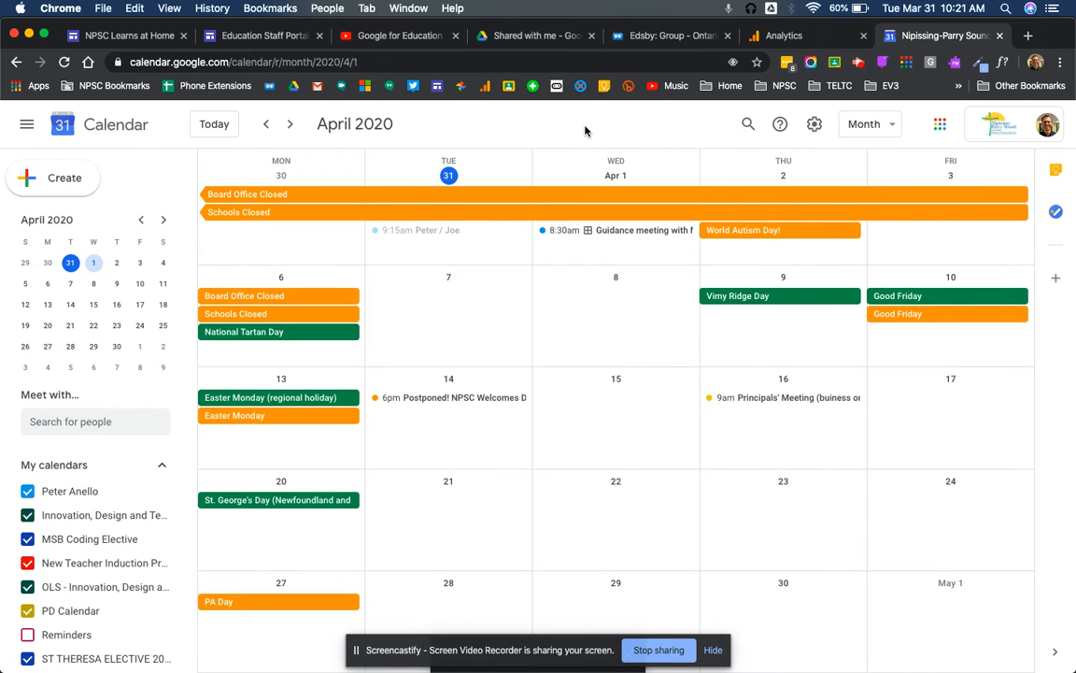
Step: Copy the address of the calendar's appointment page from the April 1 guidance meeting details
click(619, 240)
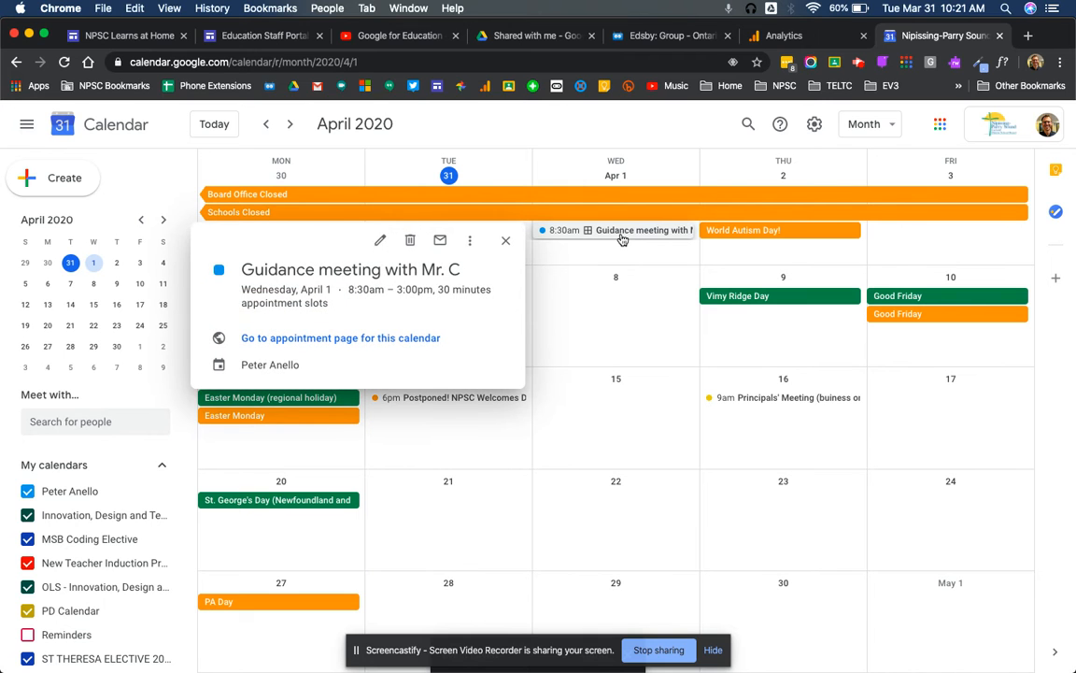
right_click(329, 344)
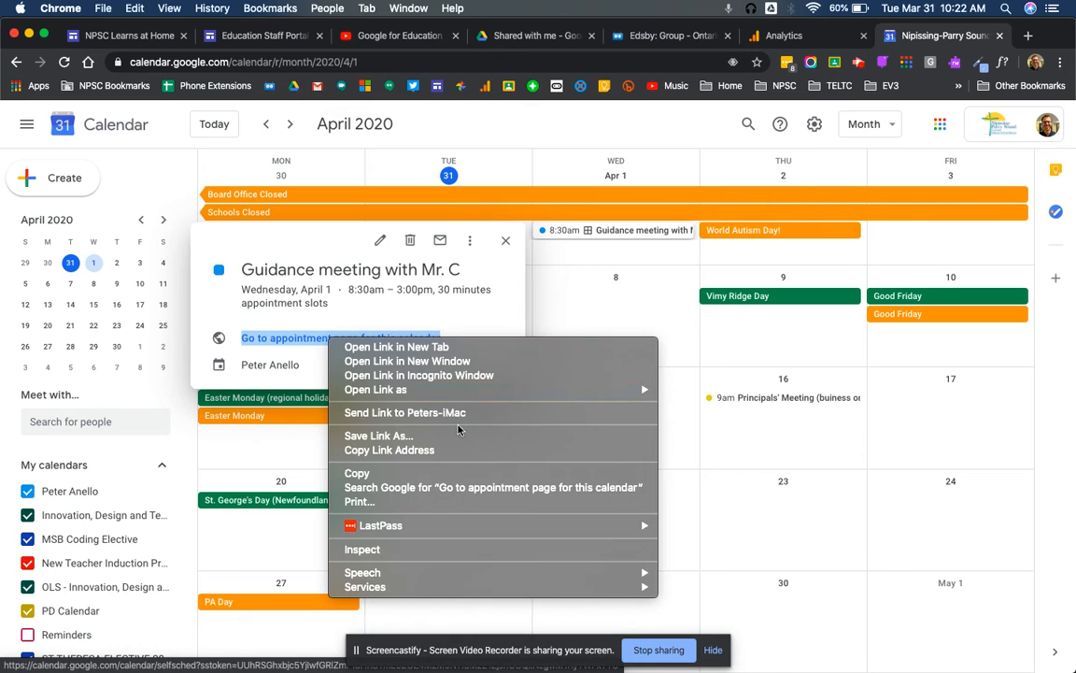
click(441, 453)
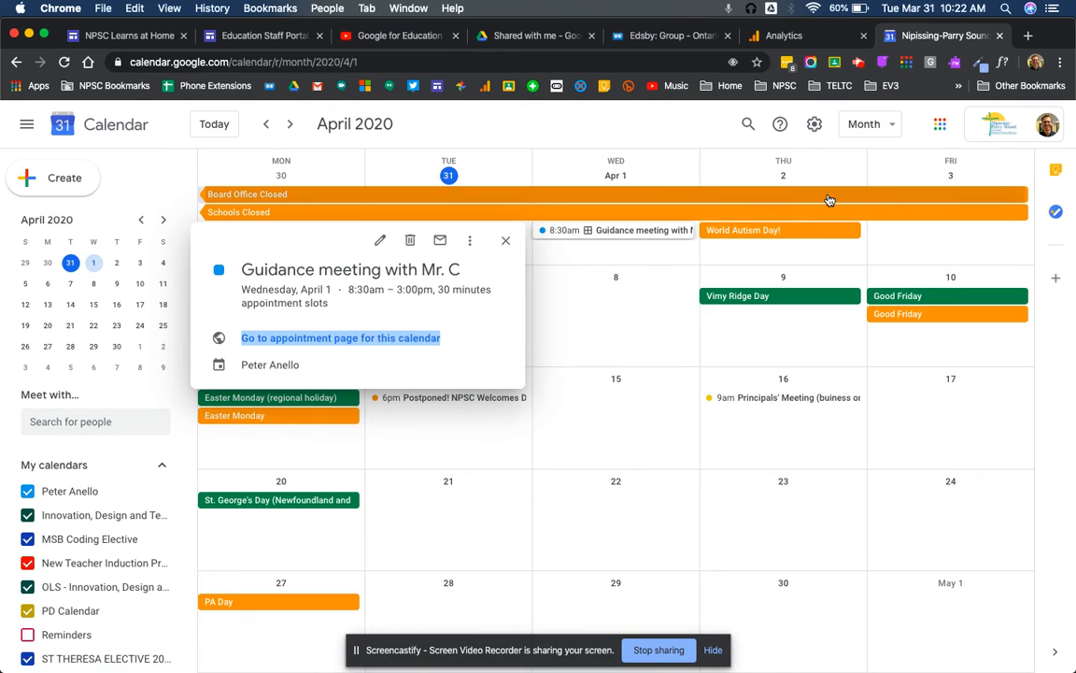
Step: Open the copied appointment page link in the incognito window and decline the LastPass save offer
key(ctrl+Up)
click(396, 146)
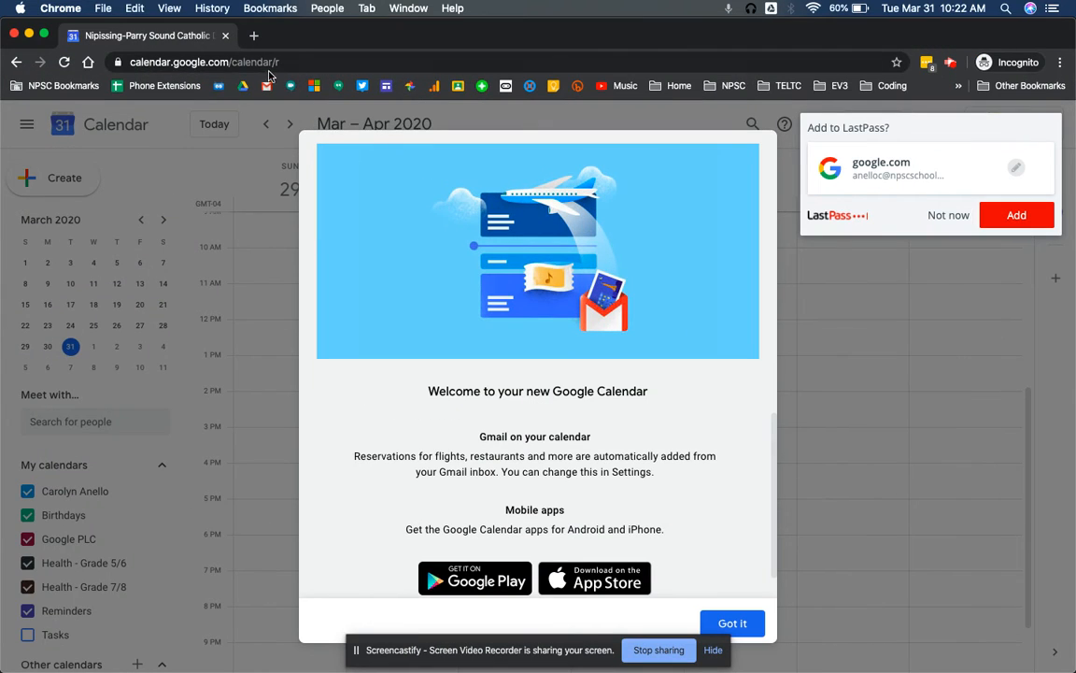
click(295, 62)
key(super+v)
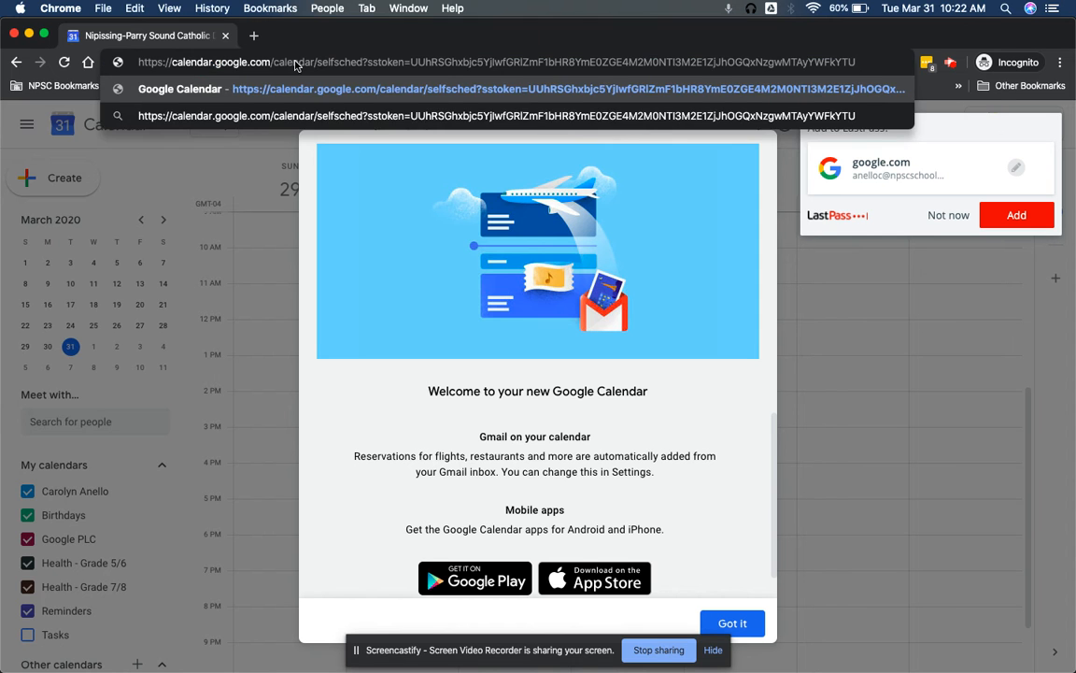
key(Return)
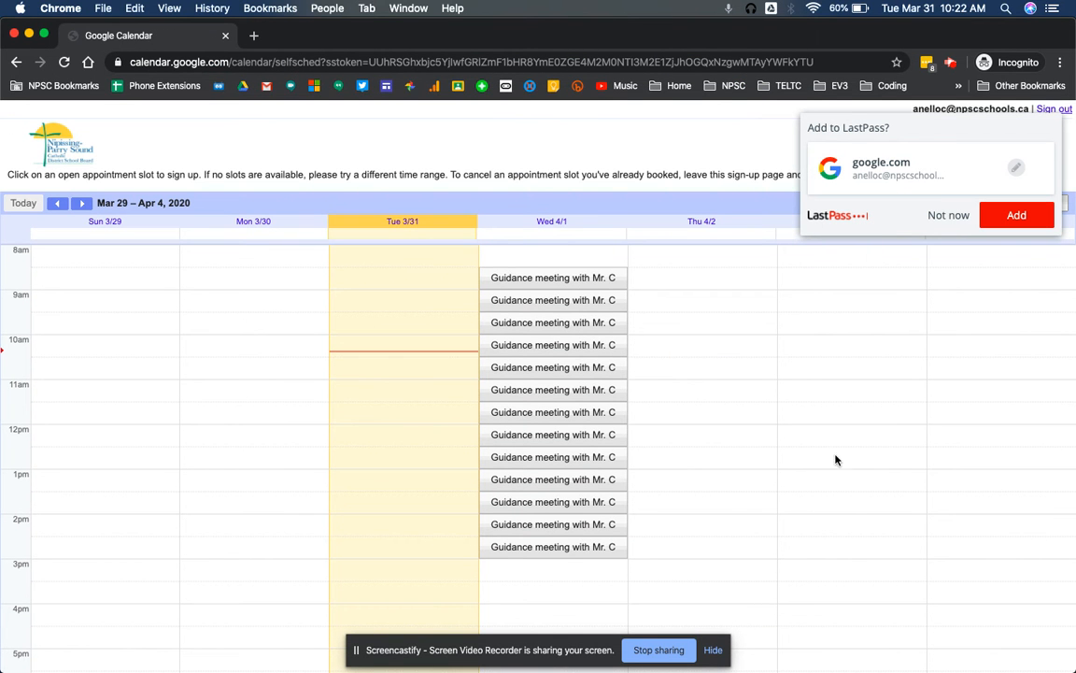
click(948, 221)
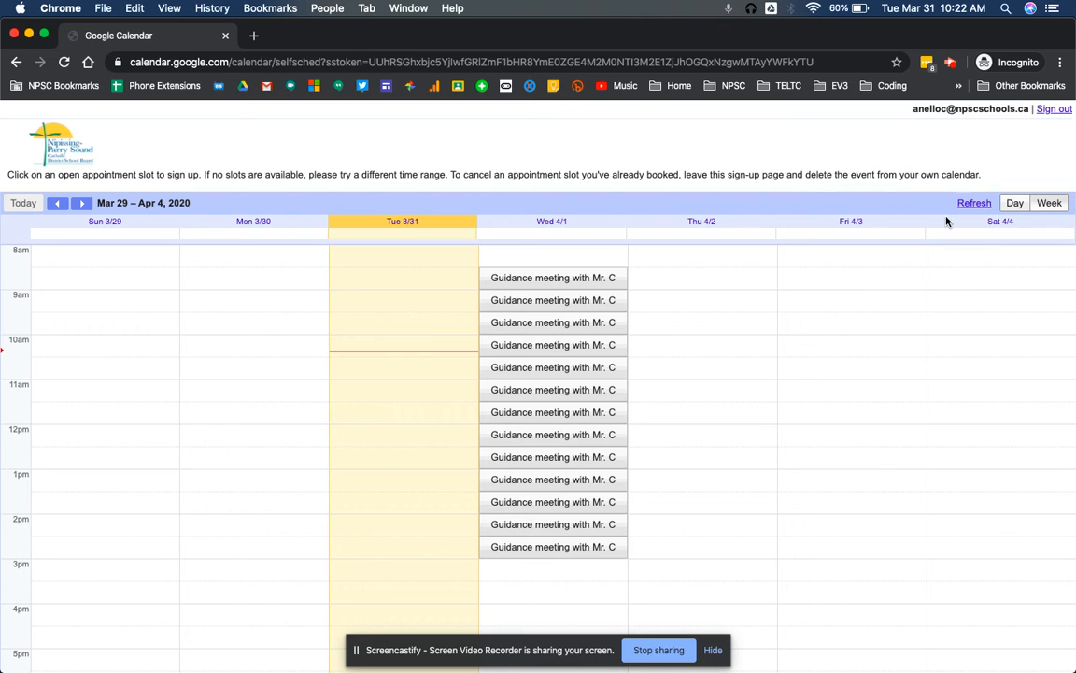
Step: Book the Wednesday, April 1, 10:00am – 10:30am guidance slot with its default details and close the booking dialog
click(547, 351)
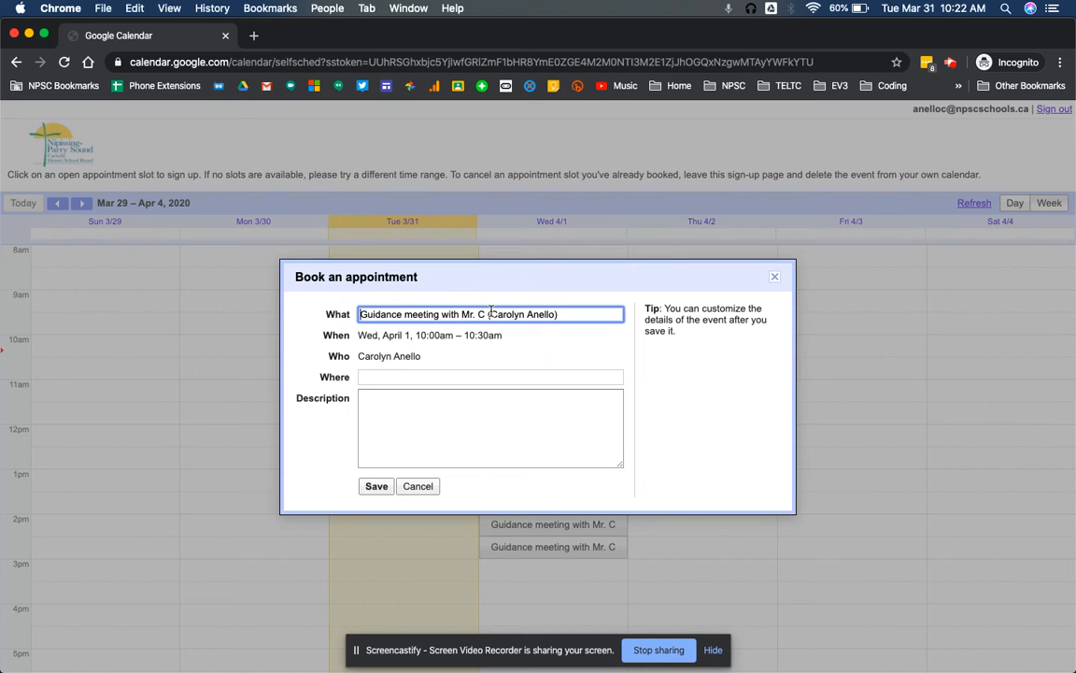
drag(491, 314, 554, 314)
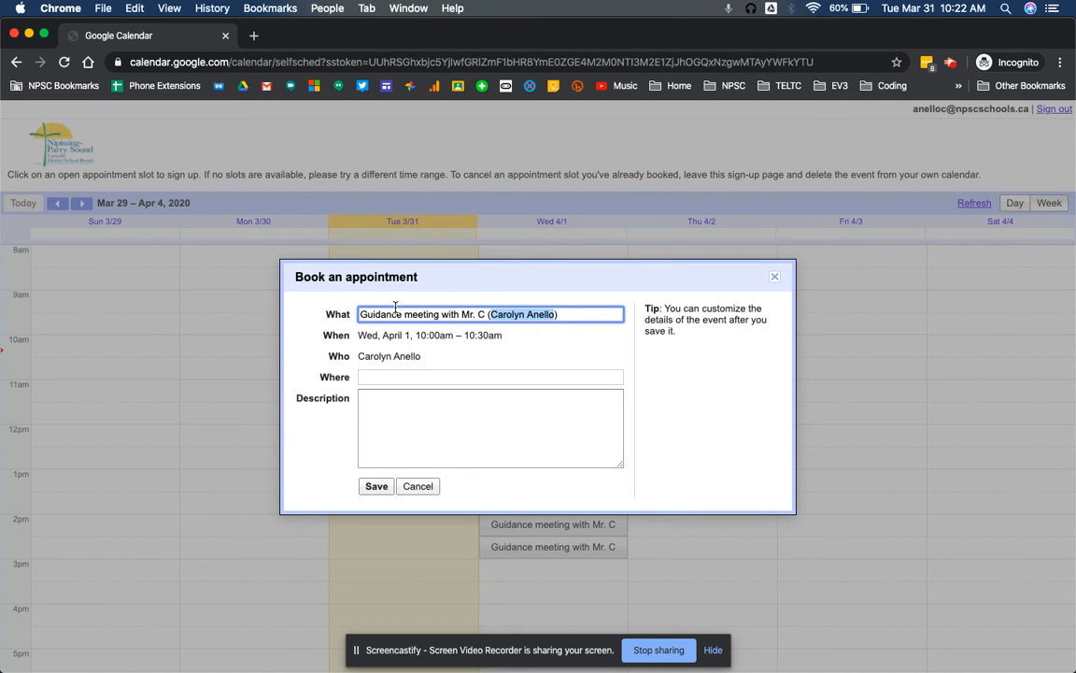
click(403, 427)
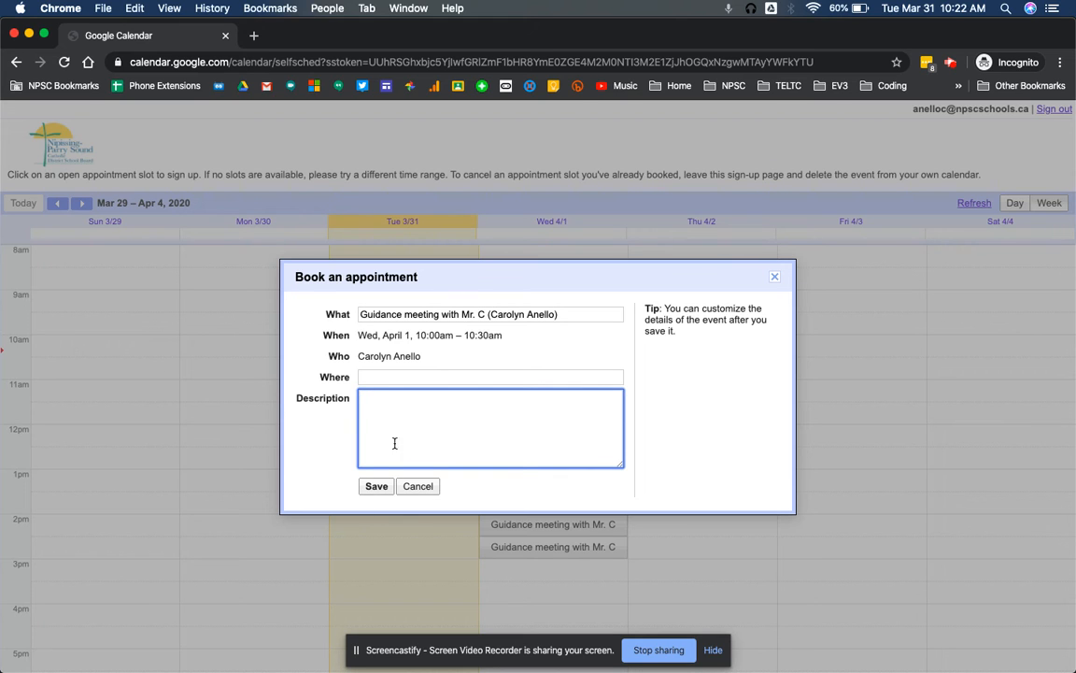
click(376, 487)
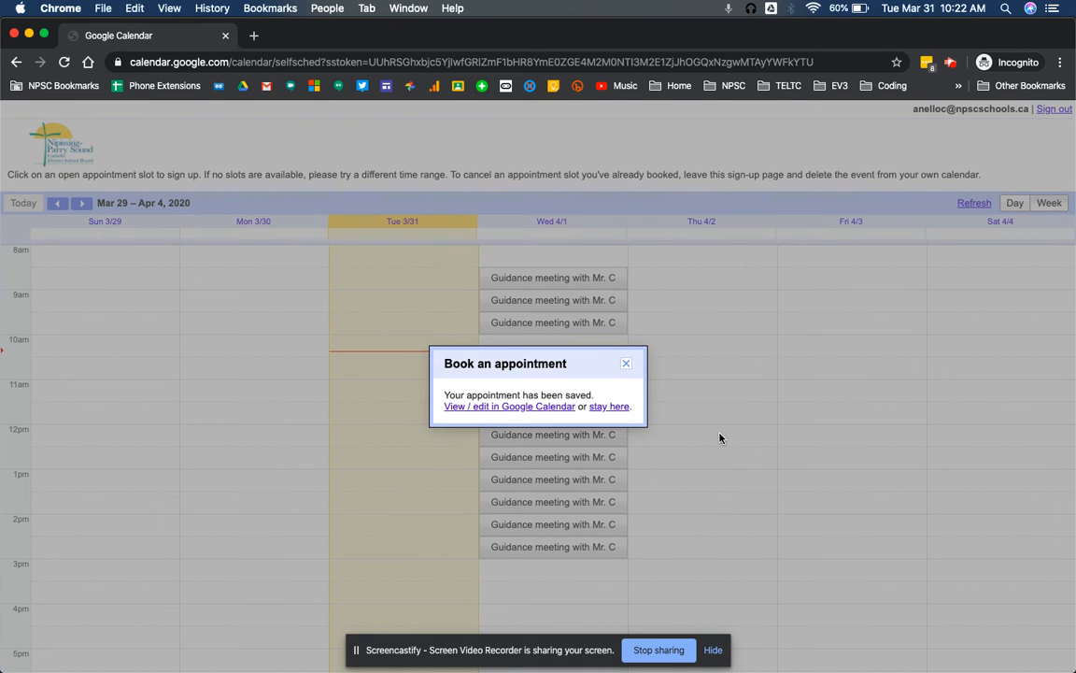
click(626, 364)
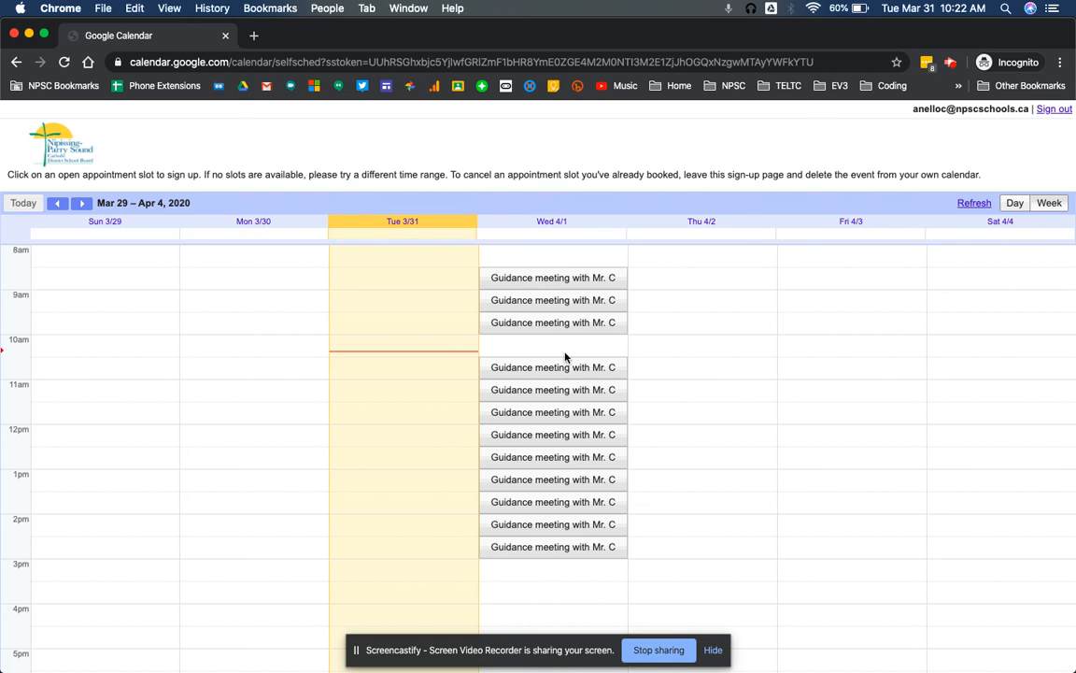
Step: Return to the organizer's calendar window, close the event details and show April 1 in Day view
key(ctrl+Up)
click(401, 110)
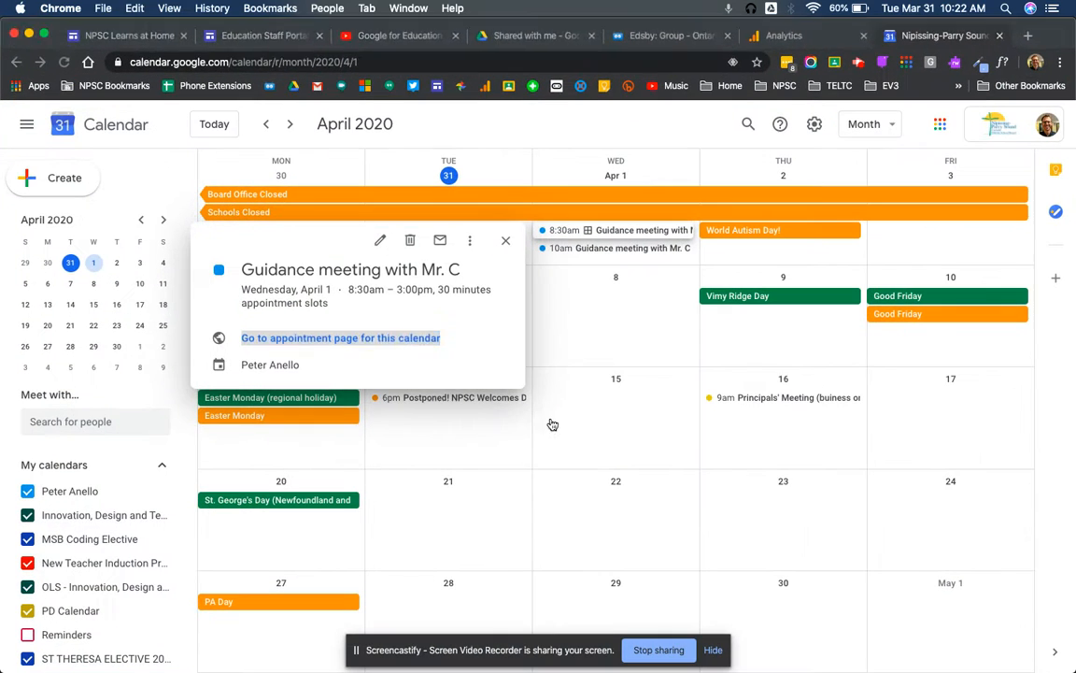
click(632, 290)
click(884, 127)
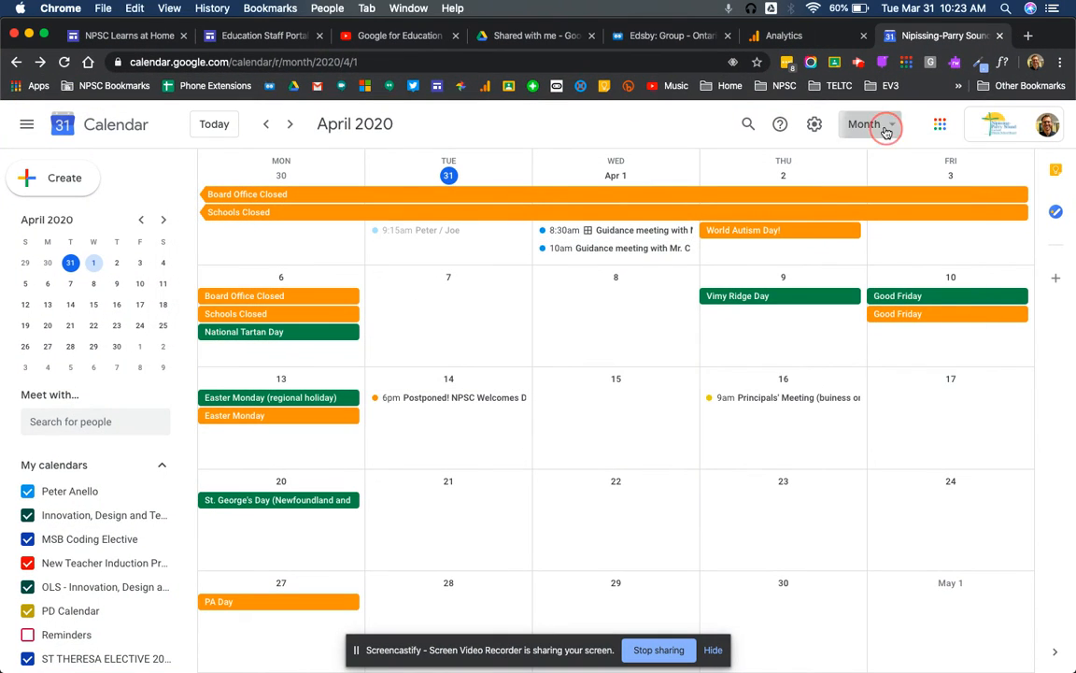
click(879, 162)
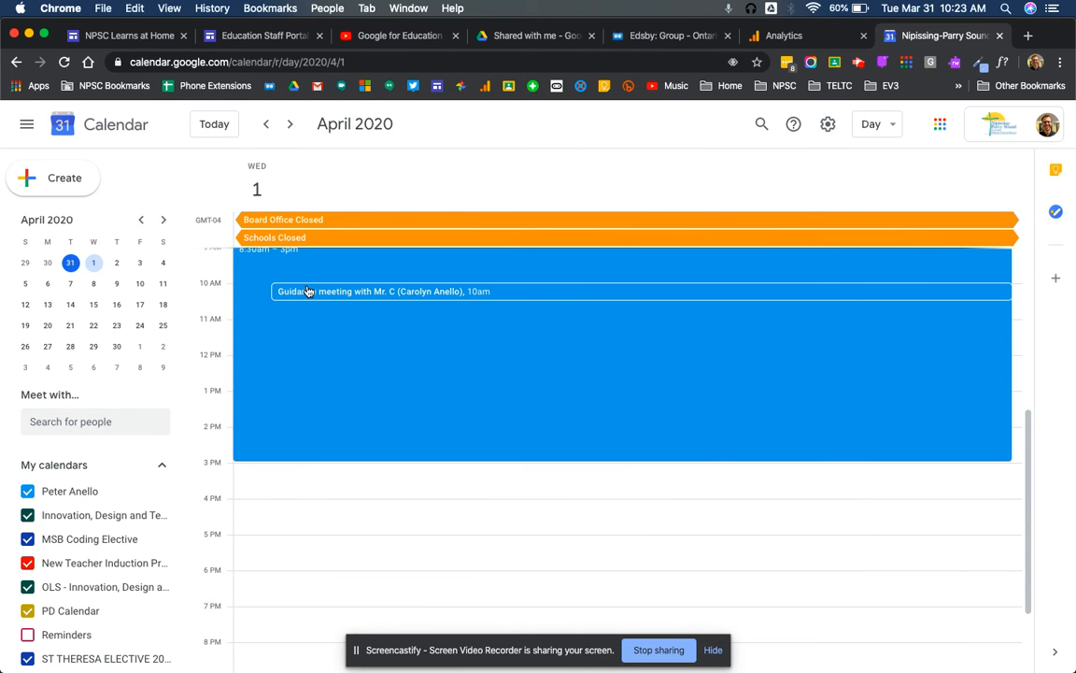
Step: Open the booked 10am guidance meeting and join its Hangouts Meet call
click(437, 293)
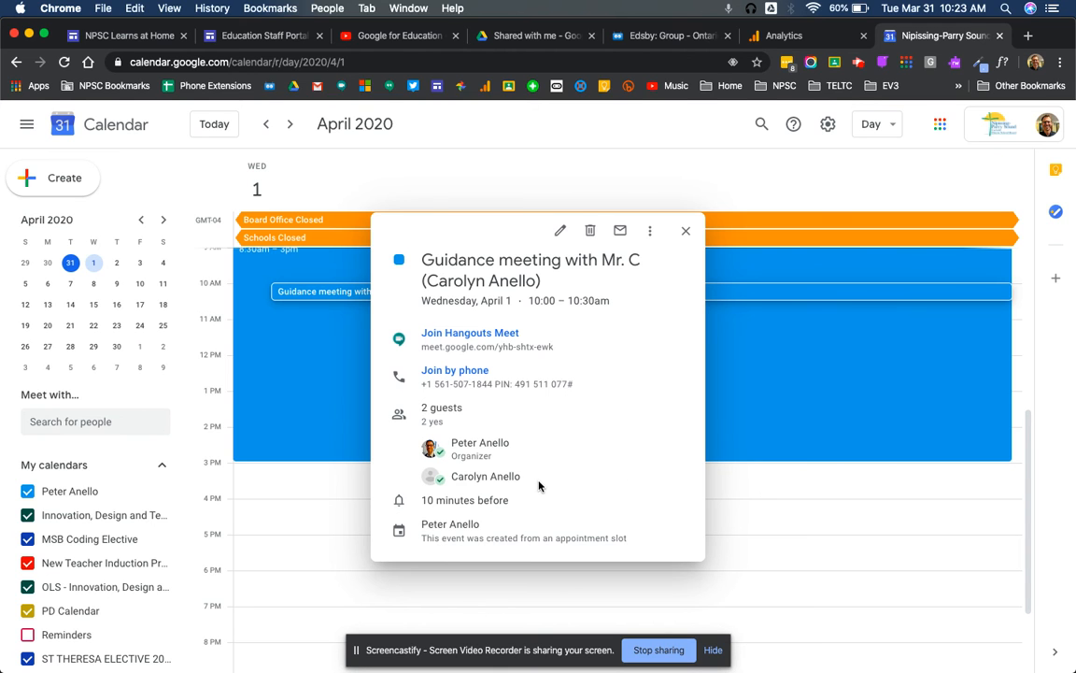
click(496, 336)
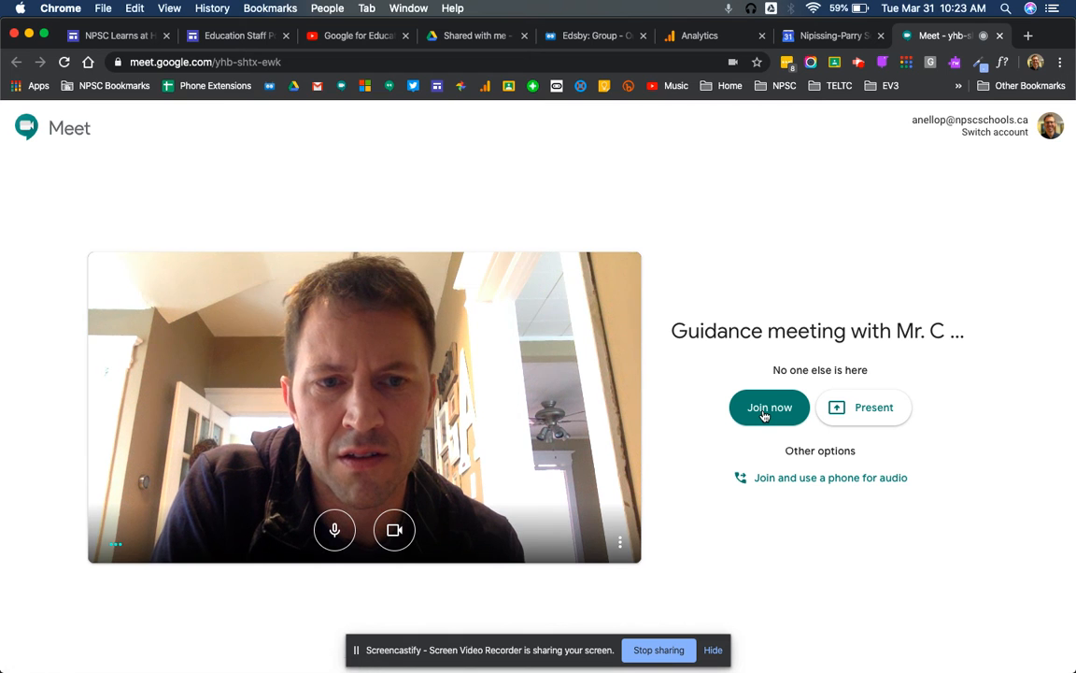
click(765, 414)
Step: Switch to the incognito window, load calendar.google.com for the attendee's account and dismiss the welcome message
key(ctrl+Up)
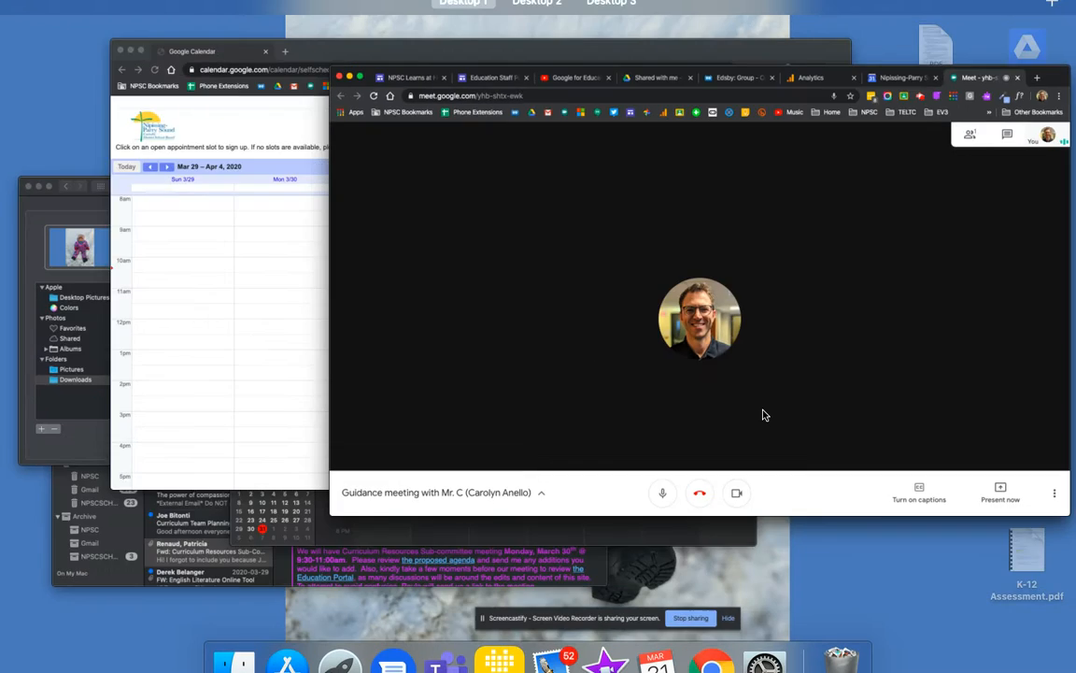
click(500, 263)
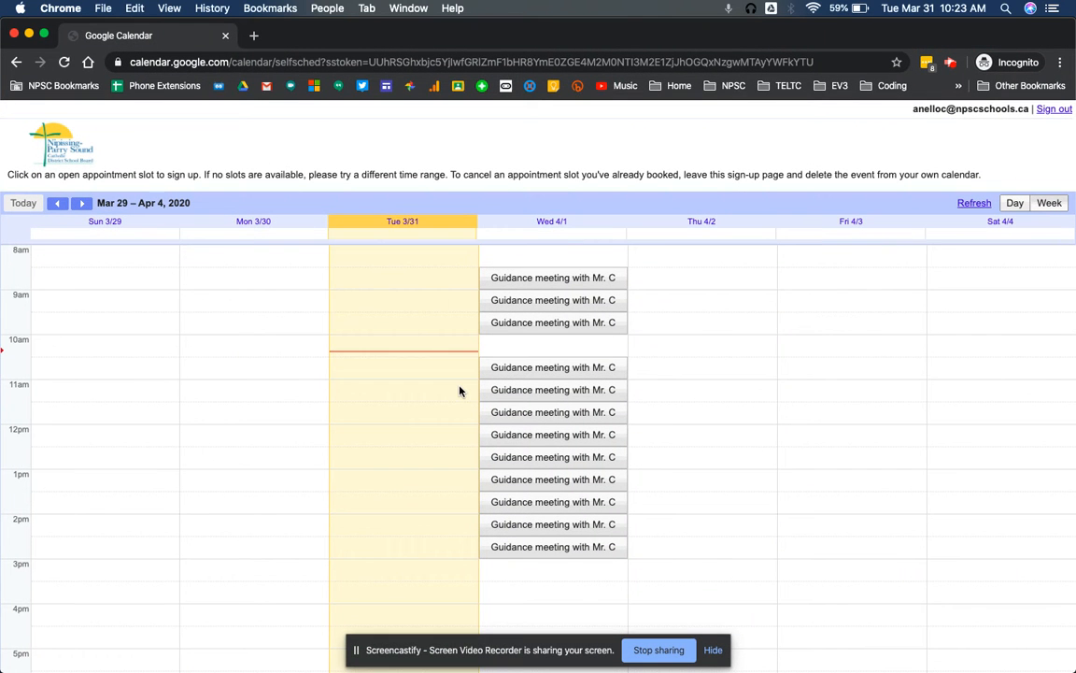
click(211, 62)
text(calendar.google.com)
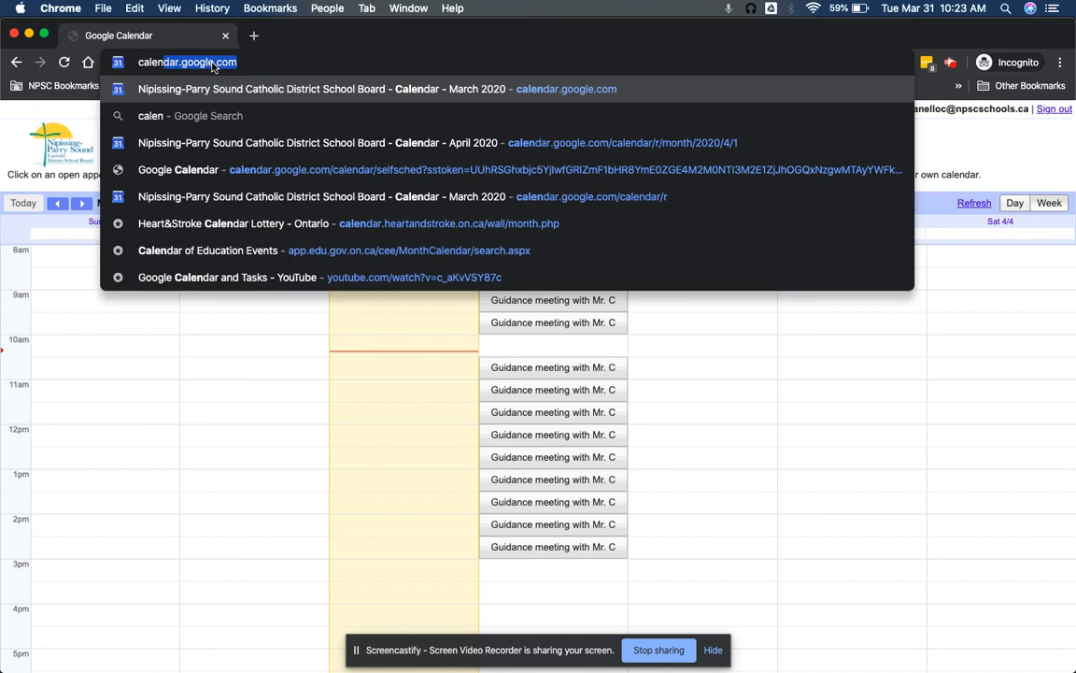
key(Return)
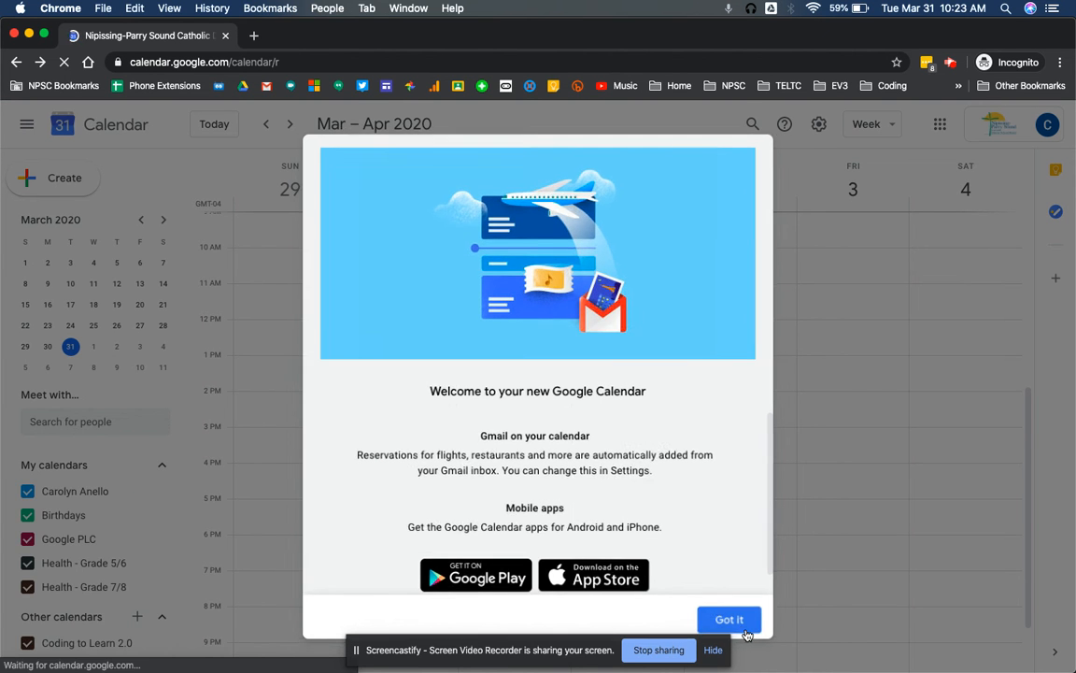
click(744, 632)
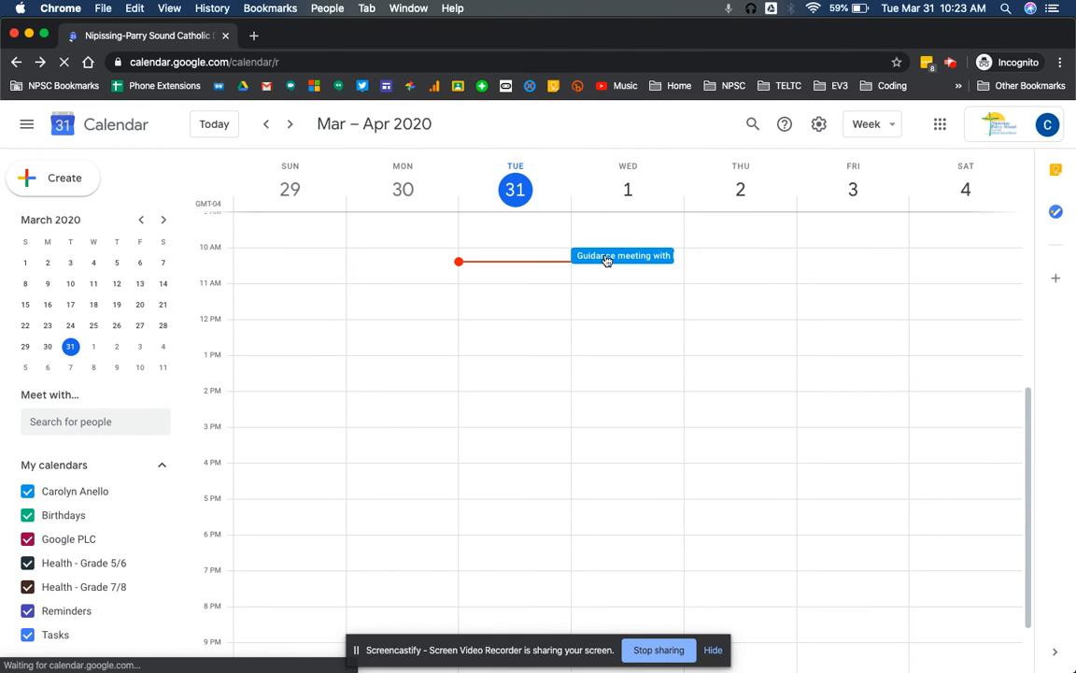
Step: Reload the attendee's calendar page, accept the reload, and hide the screen-sharing notice
key(super+r)
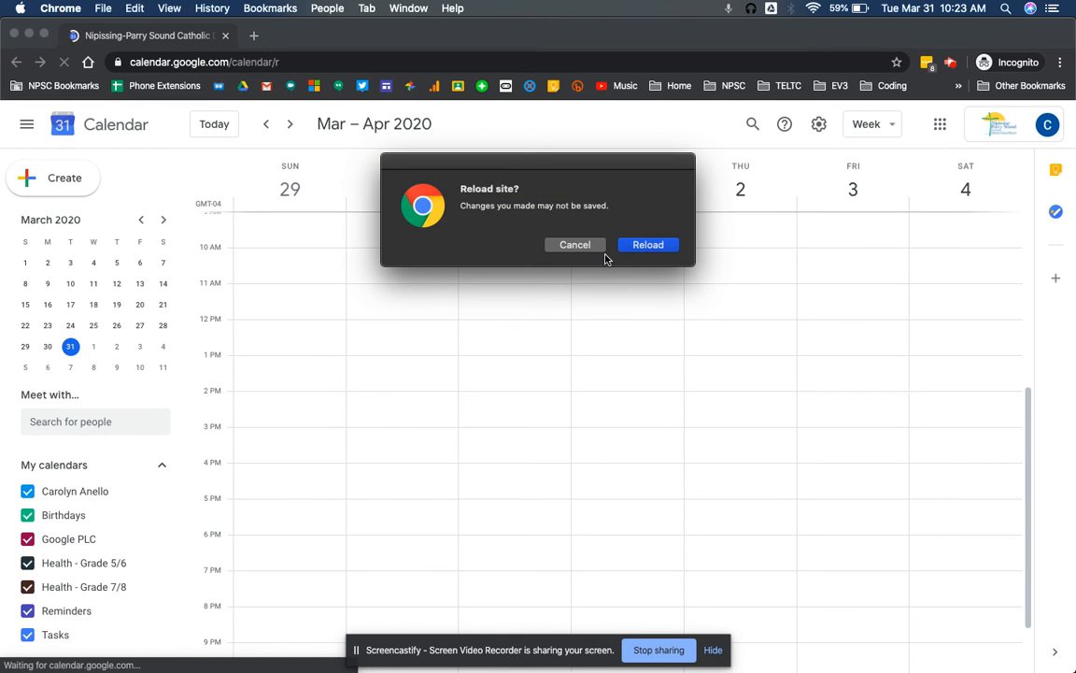
click(659, 248)
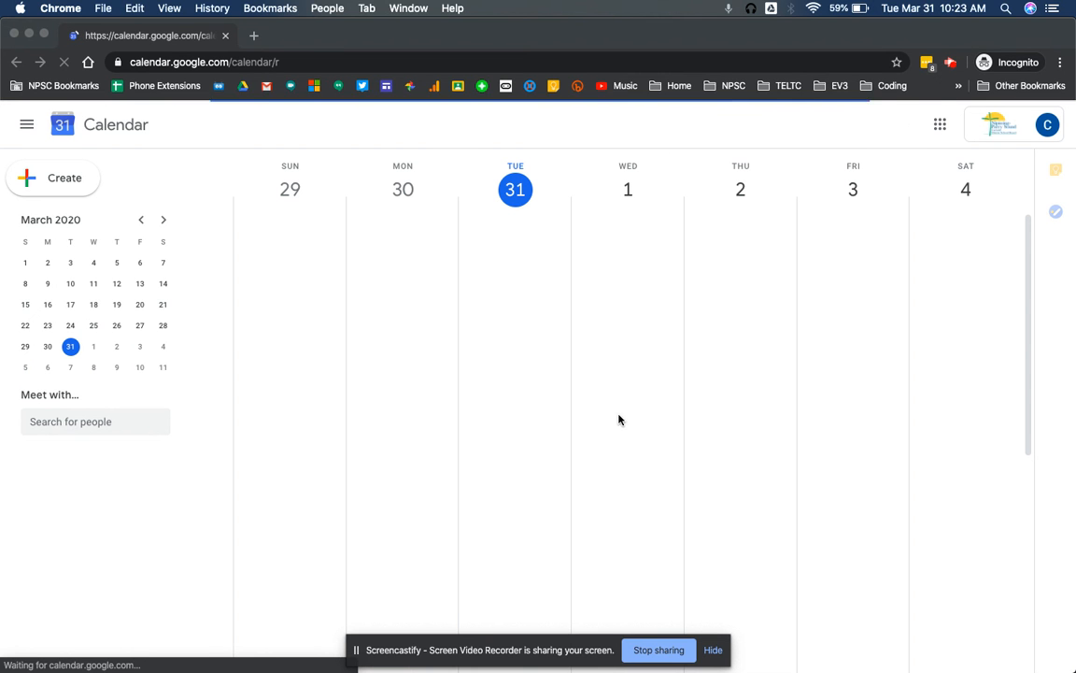
click(713, 649)
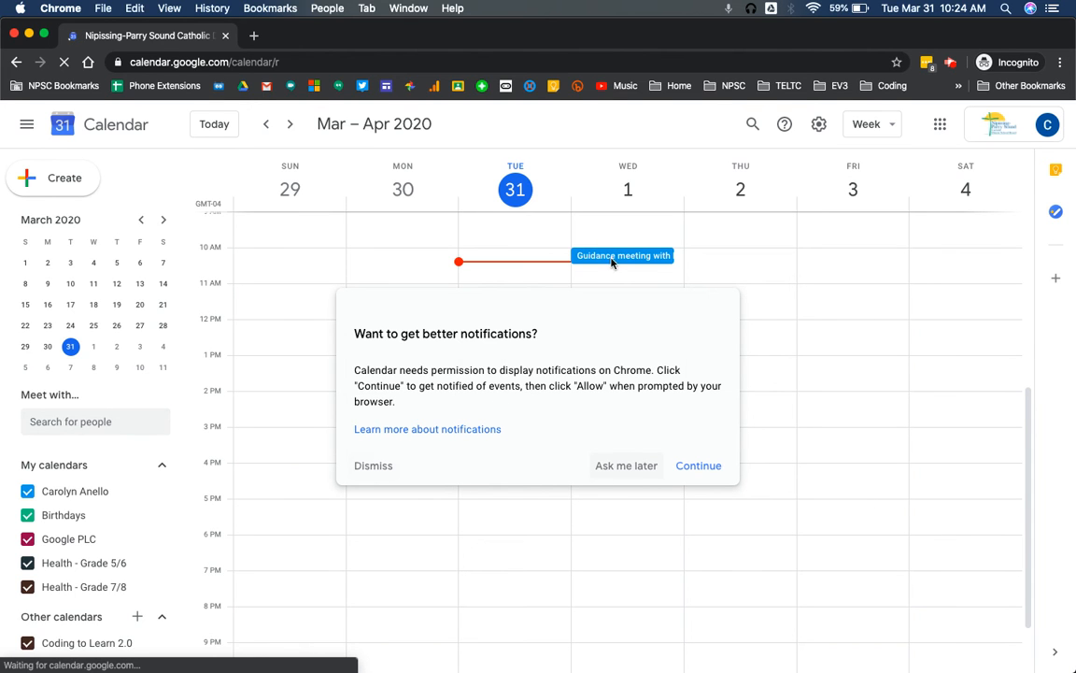
Step: Dismiss the notifications prompt, discard the untitled event draft, and open the April 1 guidance meeting's details, acknowledging the tip
click(366, 465)
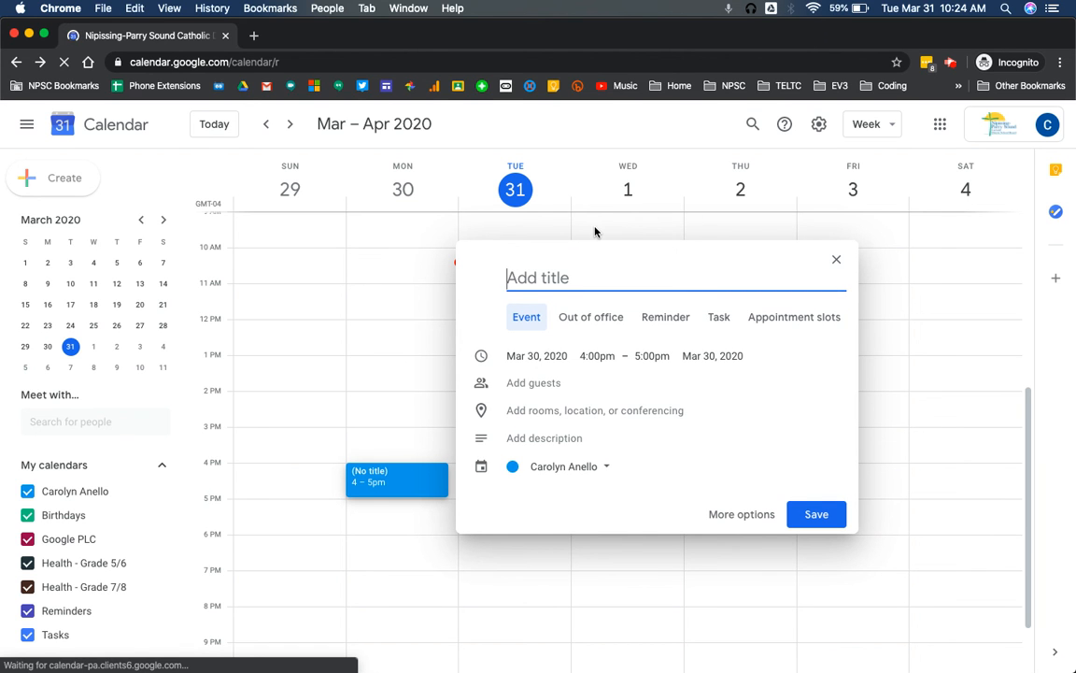
click(832, 263)
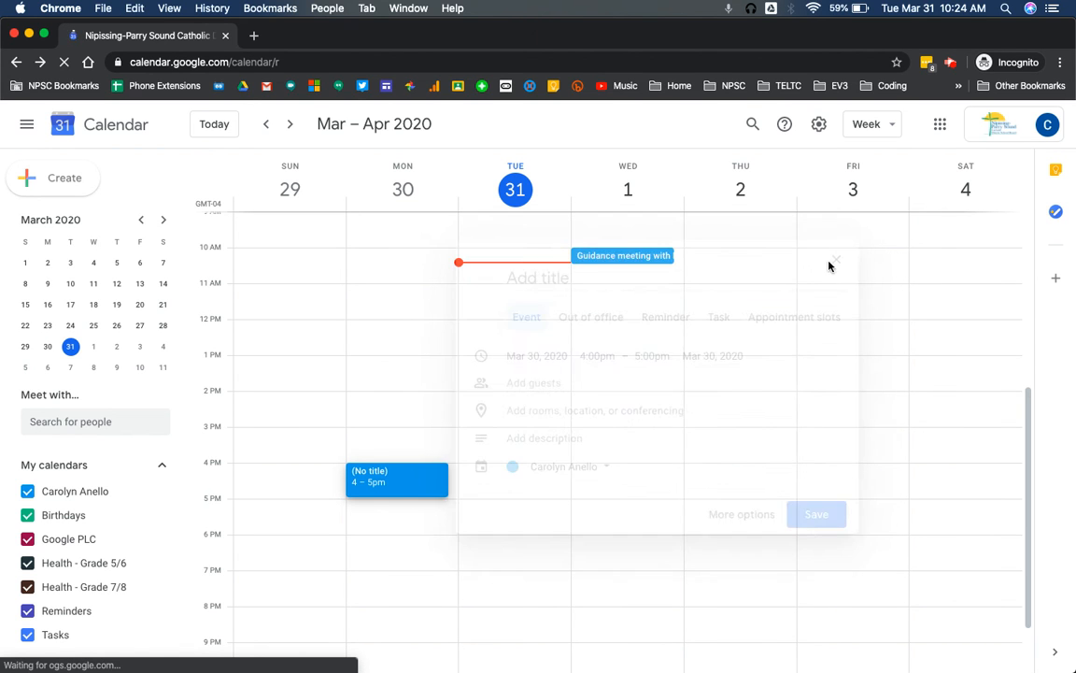
click(648, 258)
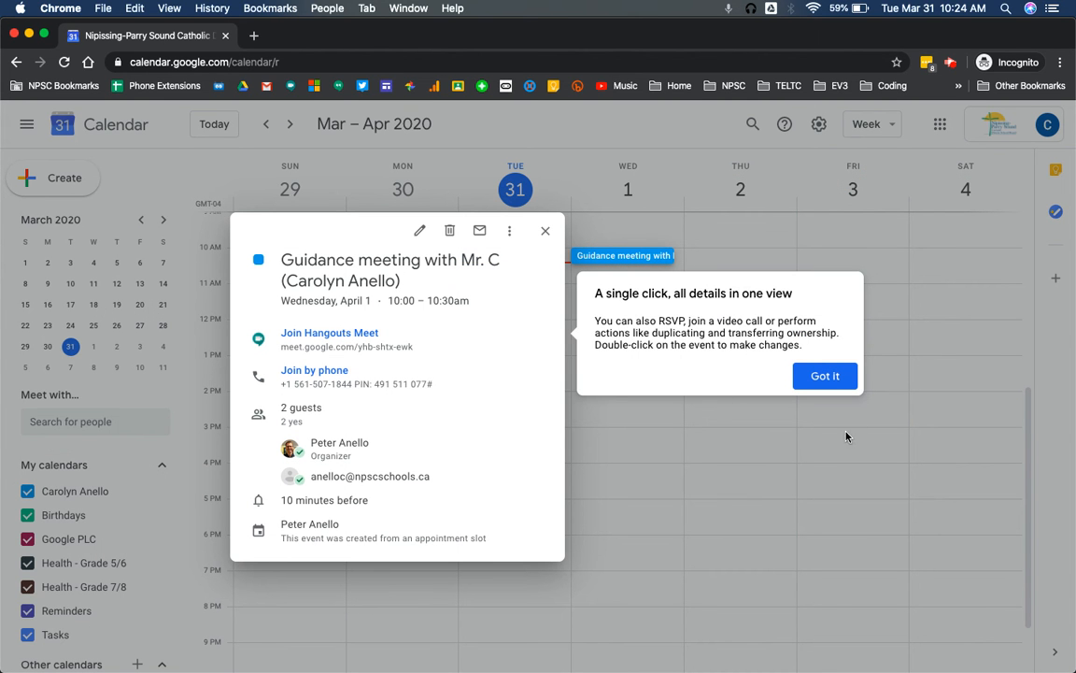
click(825, 375)
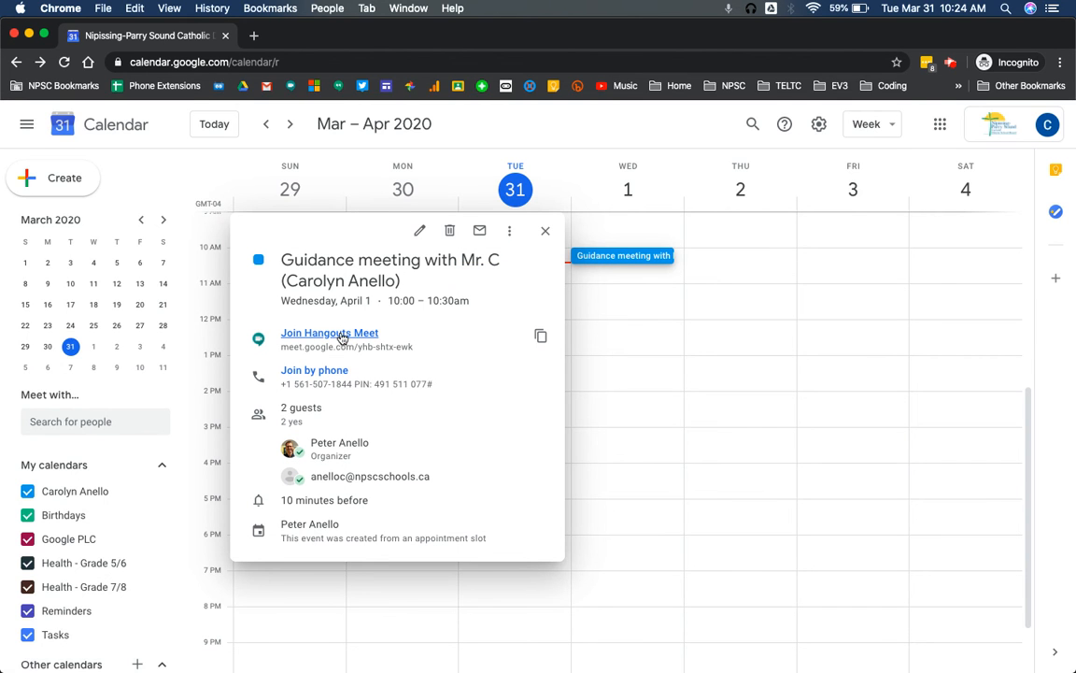
Step: Open the guidance meeting's Hangouts Meet call and allow Meet to use the microphone and camera
click(343, 335)
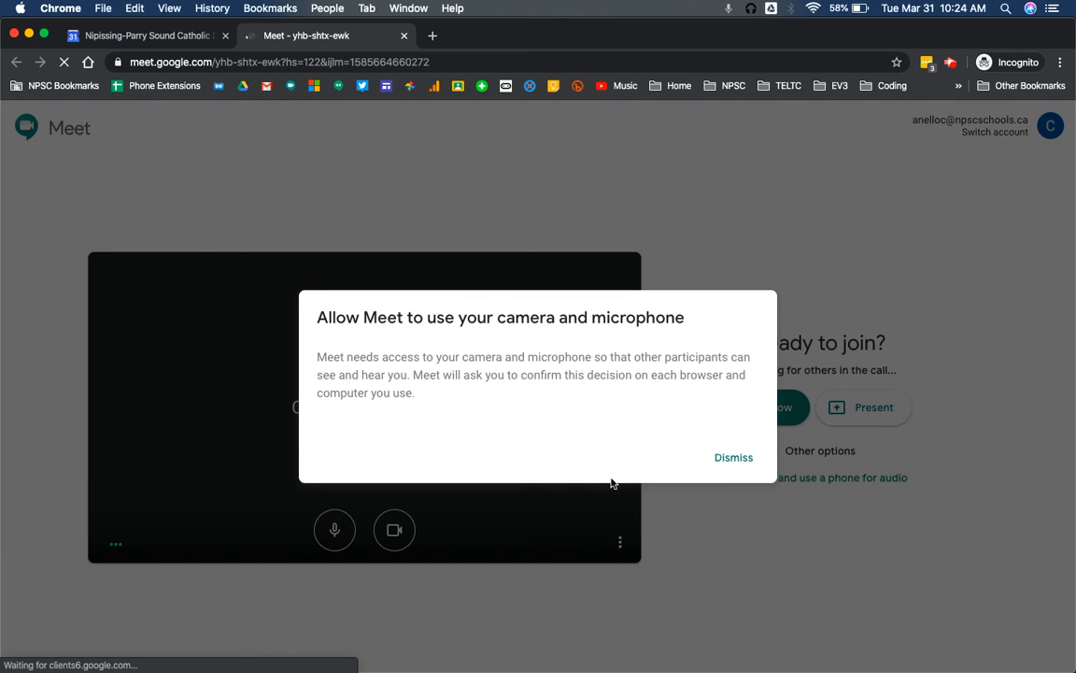
click(743, 458)
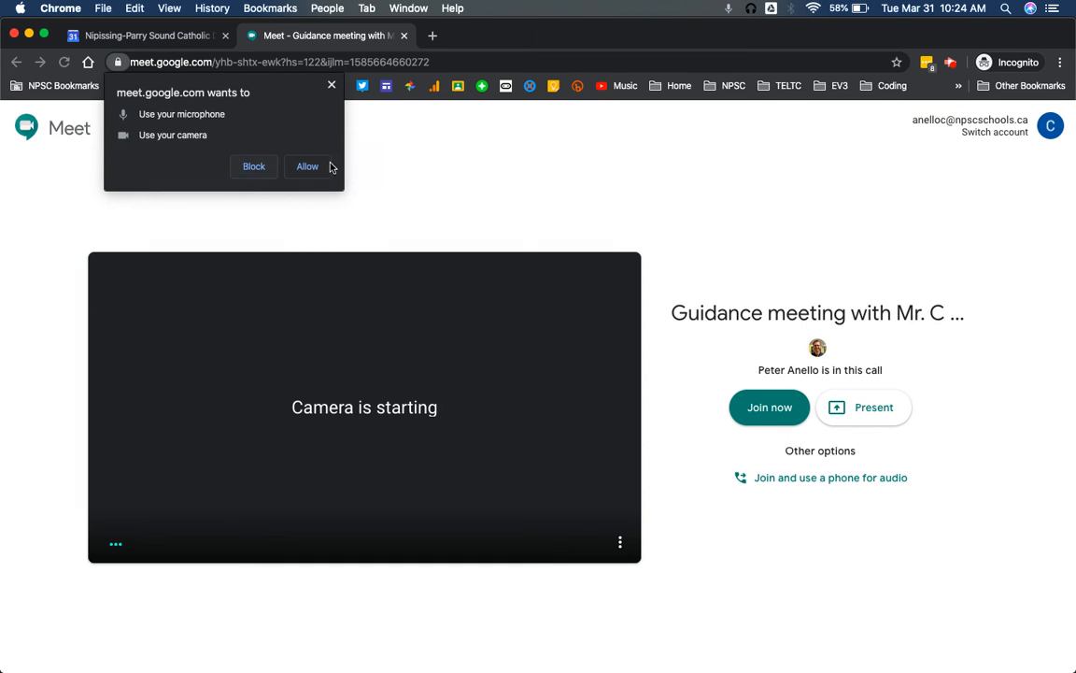
click(316, 165)
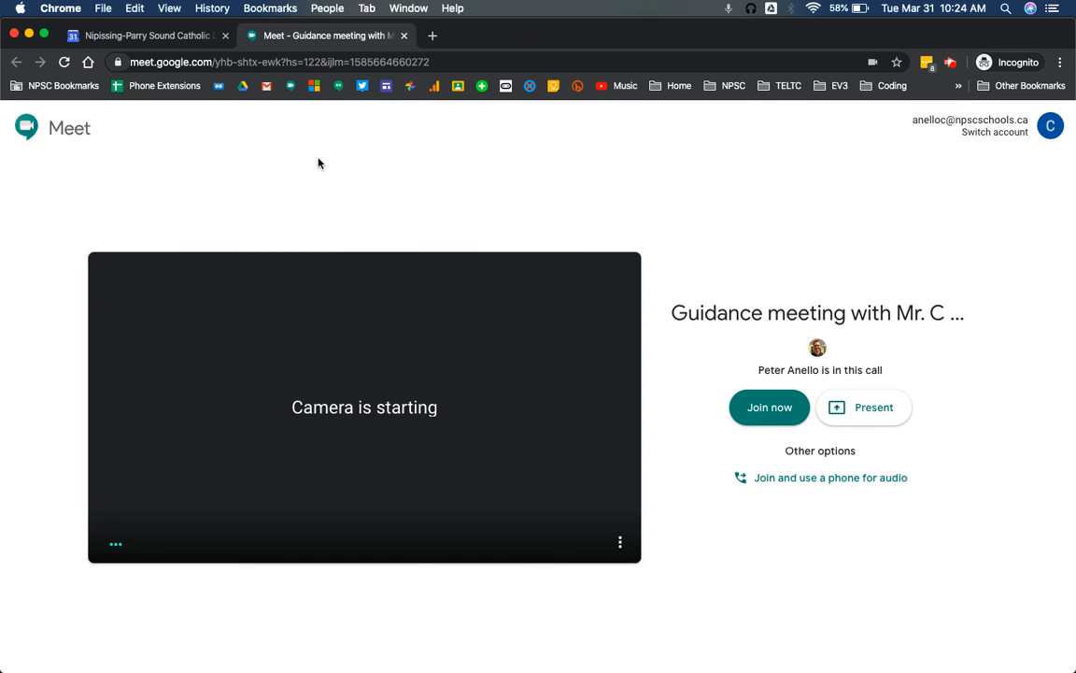
Step: Turn off the attendee's microphone and camera and join the guidance meeting call
click(335, 527)
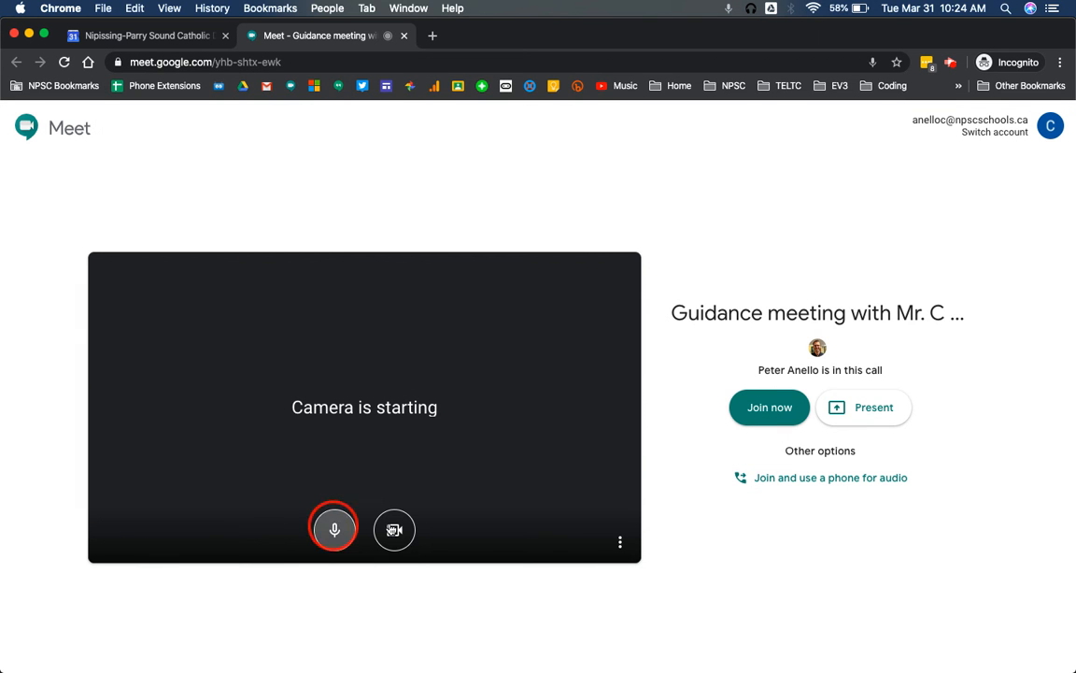
click(396, 530)
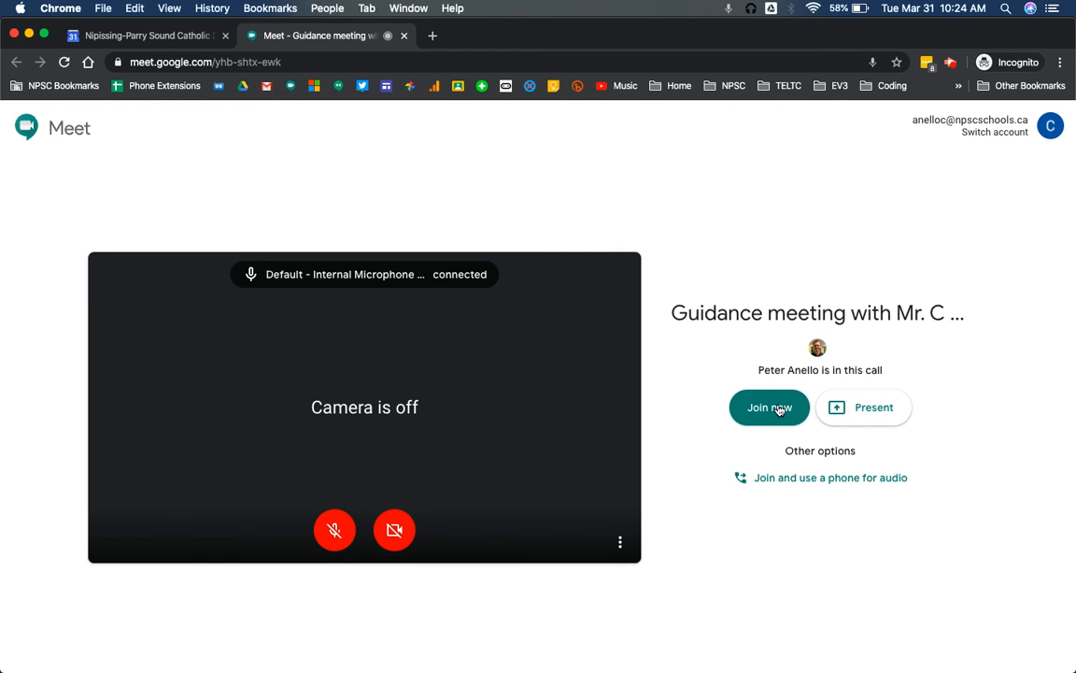
click(773, 408)
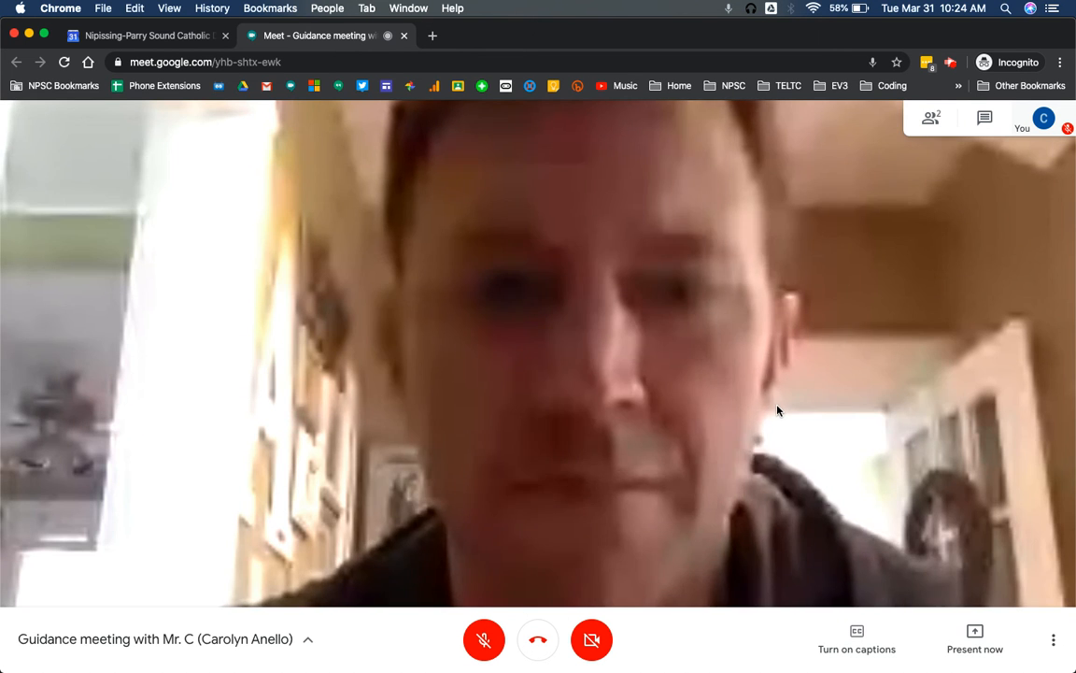
Step: Show the call's participant list, and close the Meet call to return to the attendee's calendar
click(931, 117)
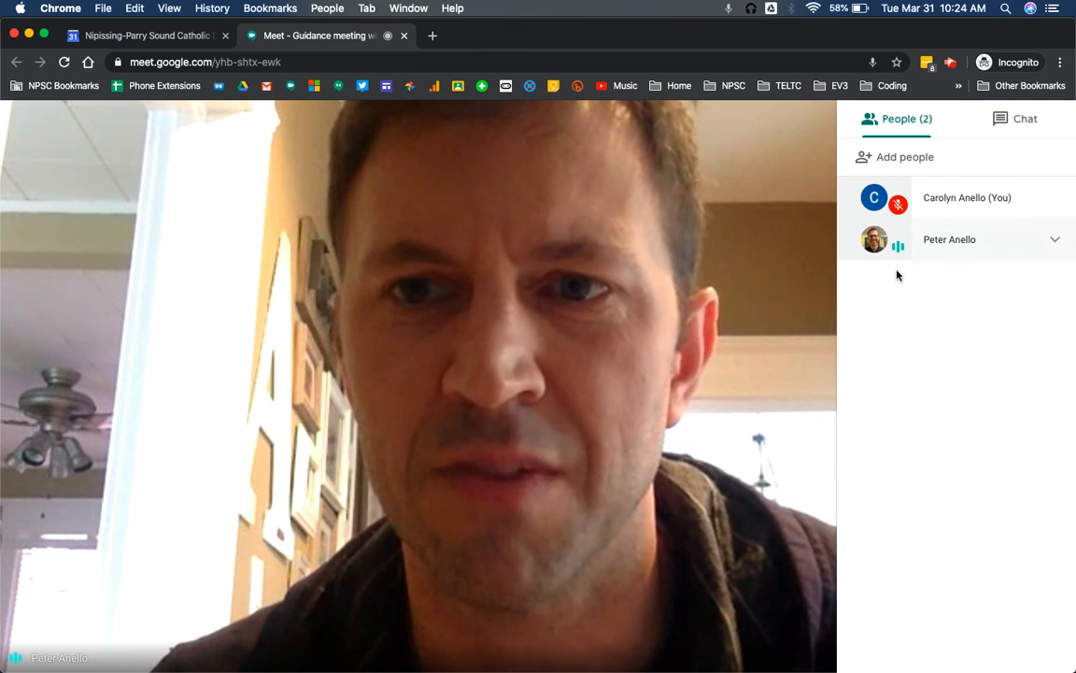
click(405, 37)
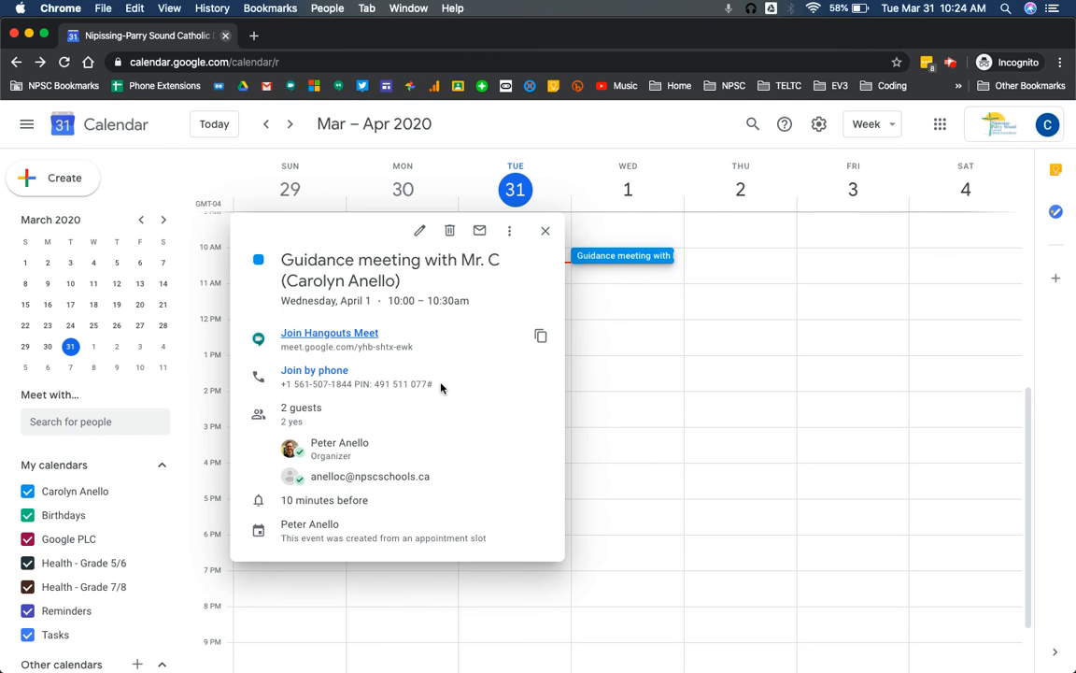